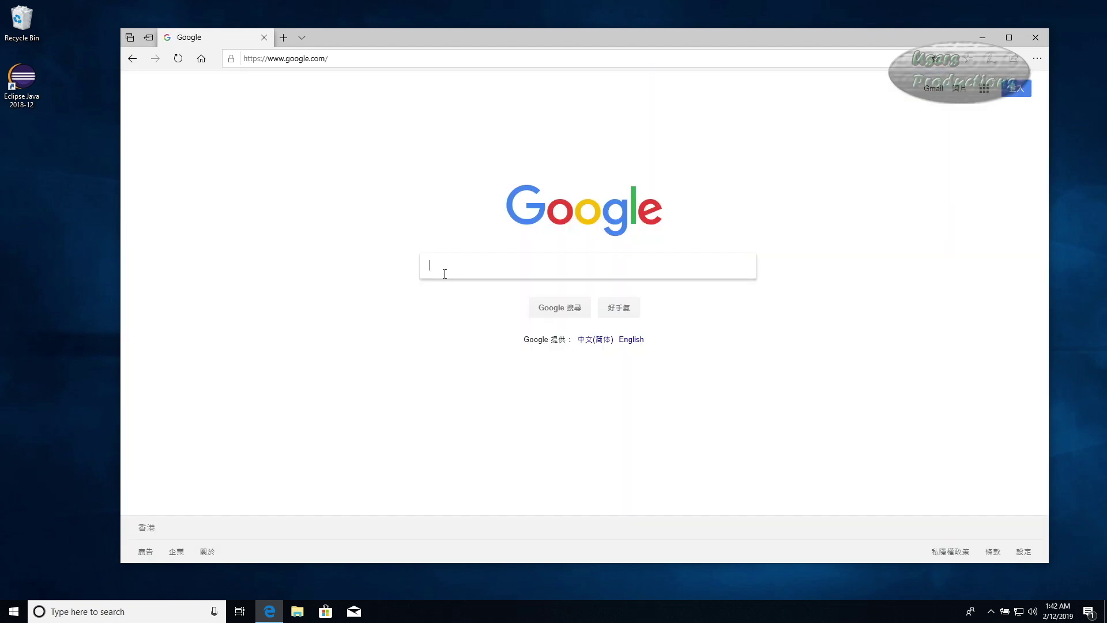
# - Search Google for "rstudio" and open the official RStudio home page
pyautogui.write('r')
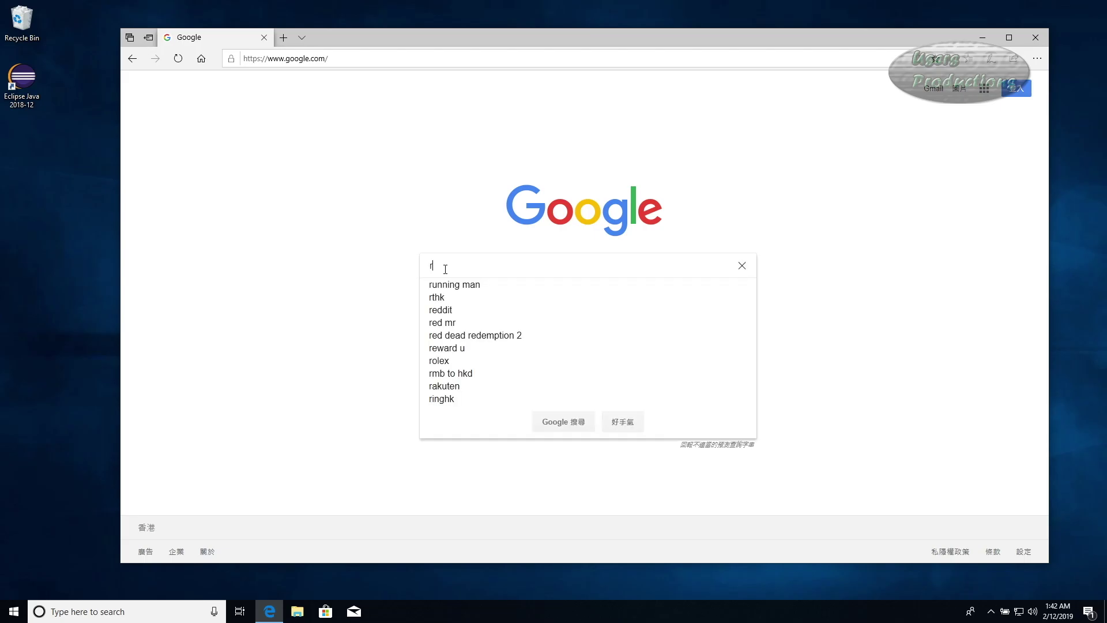
pyautogui.write('studio')
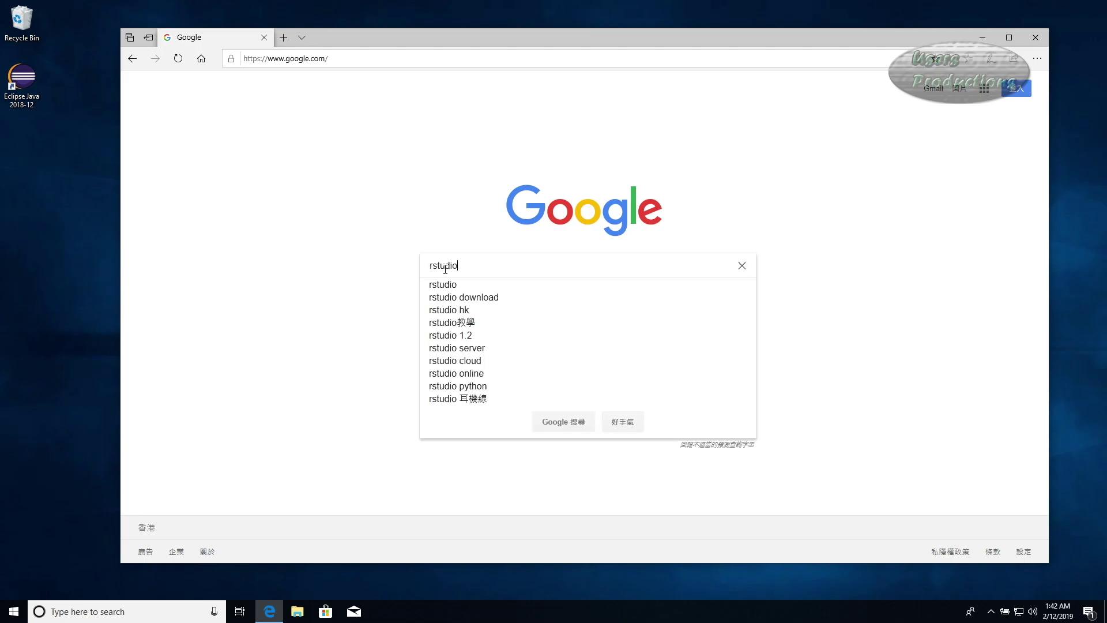
pyautogui.press('Return')
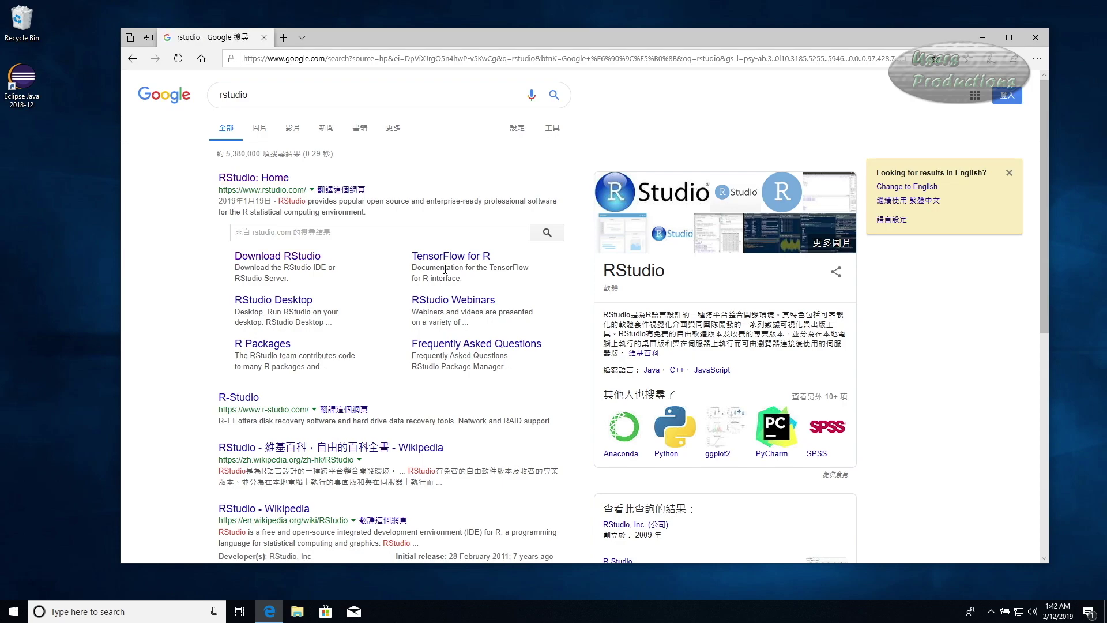
pyautogui.click(263, 181)
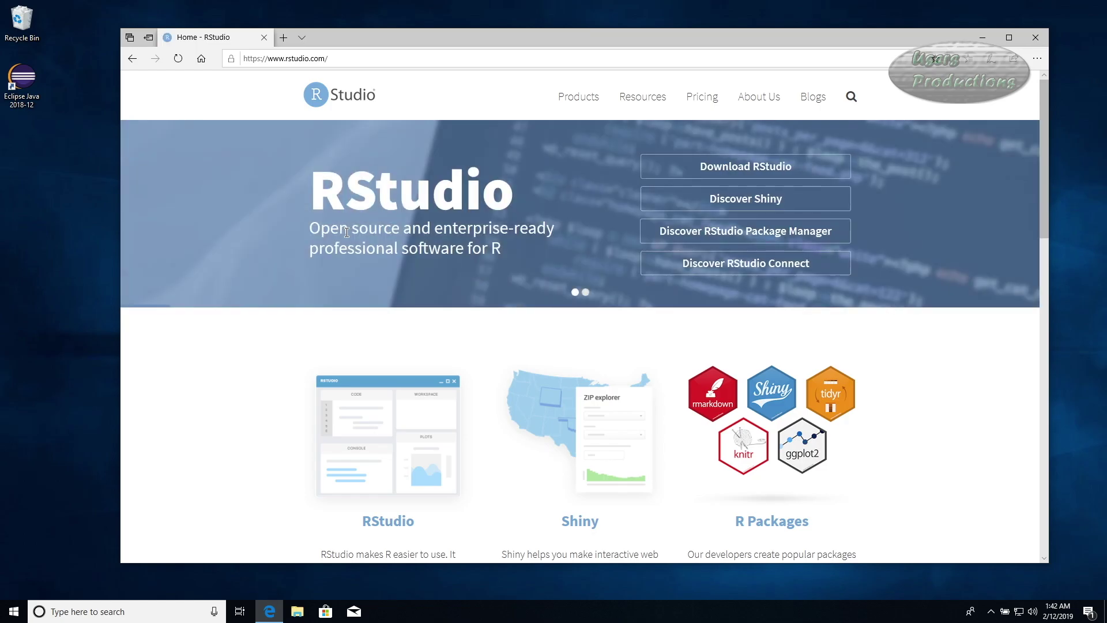
# - Download the free RStudio Desktop 1.1.463 installer for Windows Vista/7/8/10 and save it
pyautogui.click(764, 173)
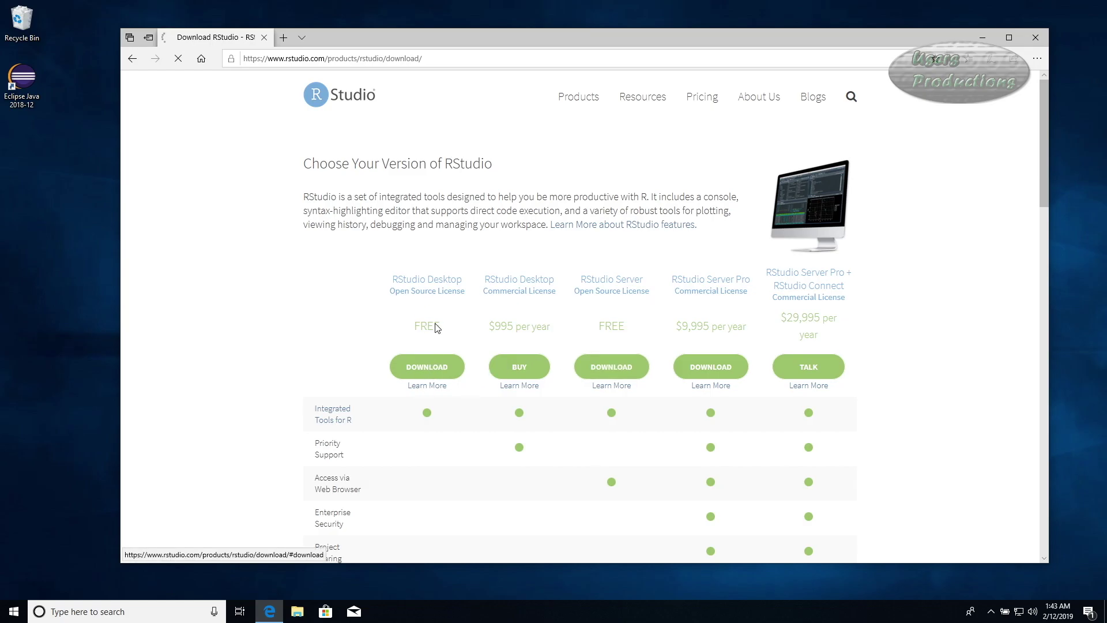
pyautogui.click(428, 368)
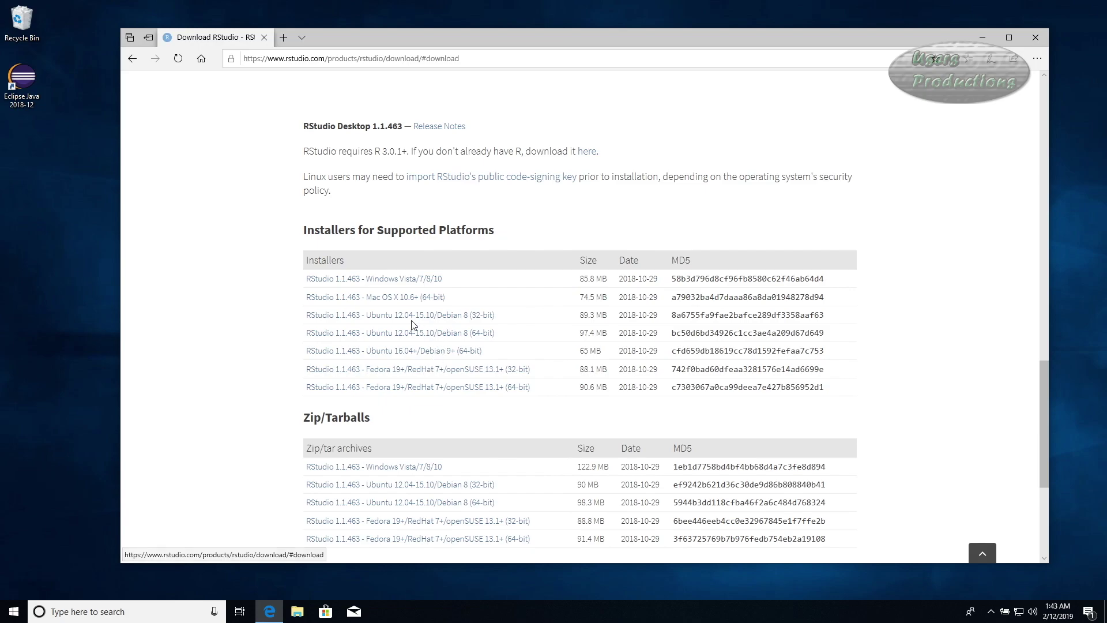
pyautogui.click(396, 279)
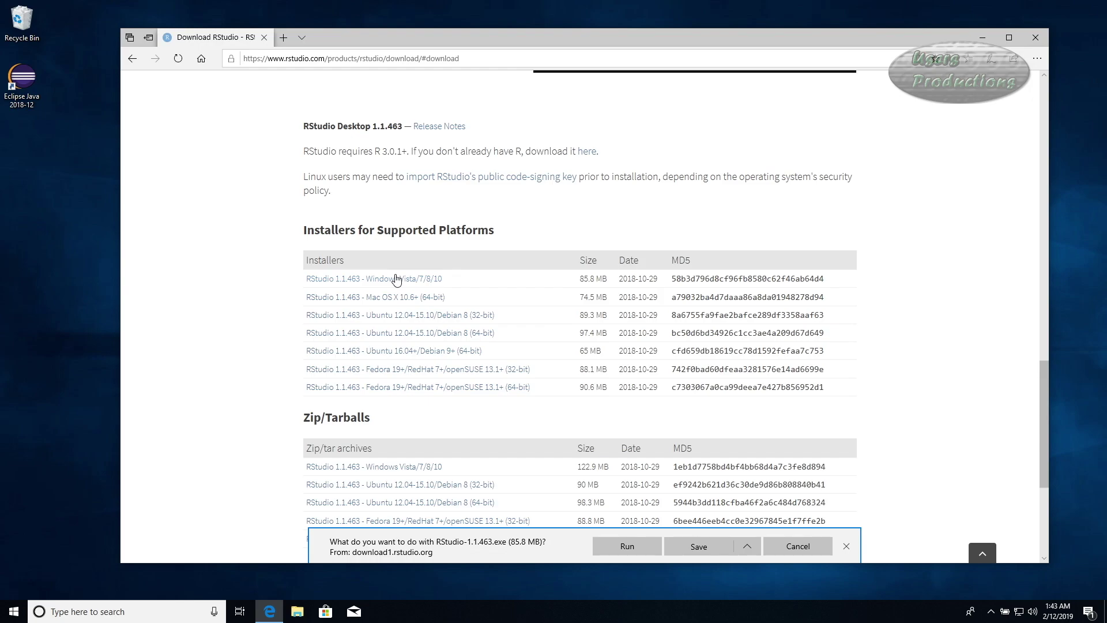
pyautogui.click(705, 547)
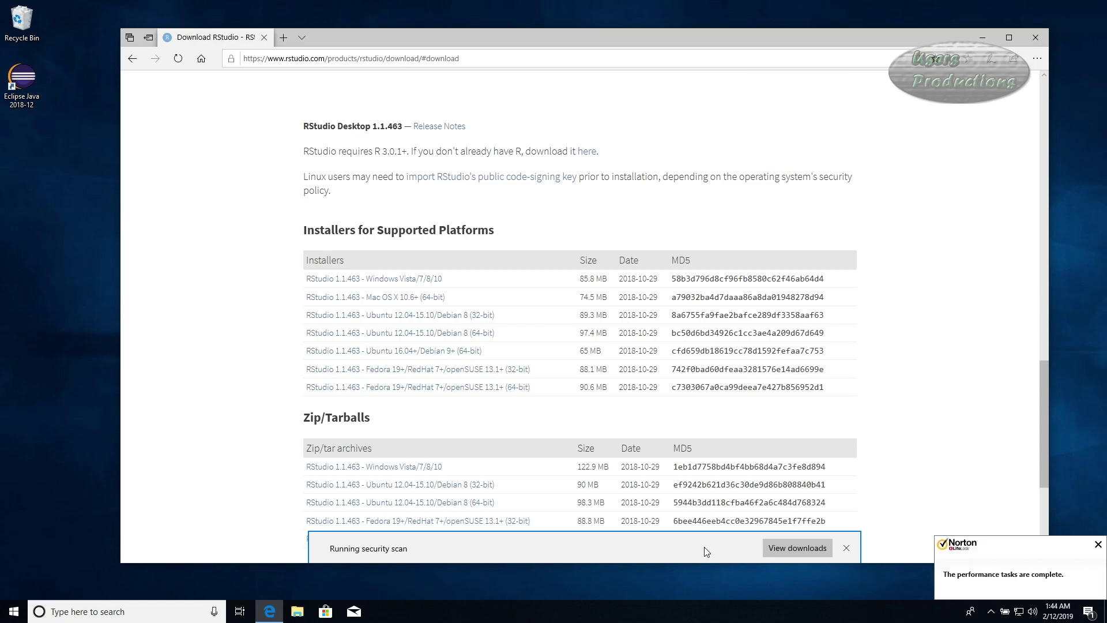
# - Run the RStudio-1.1.463 installer from the Downloads folder as administrator and allow it to make changes to the device
pyautogui.click(300, 614)
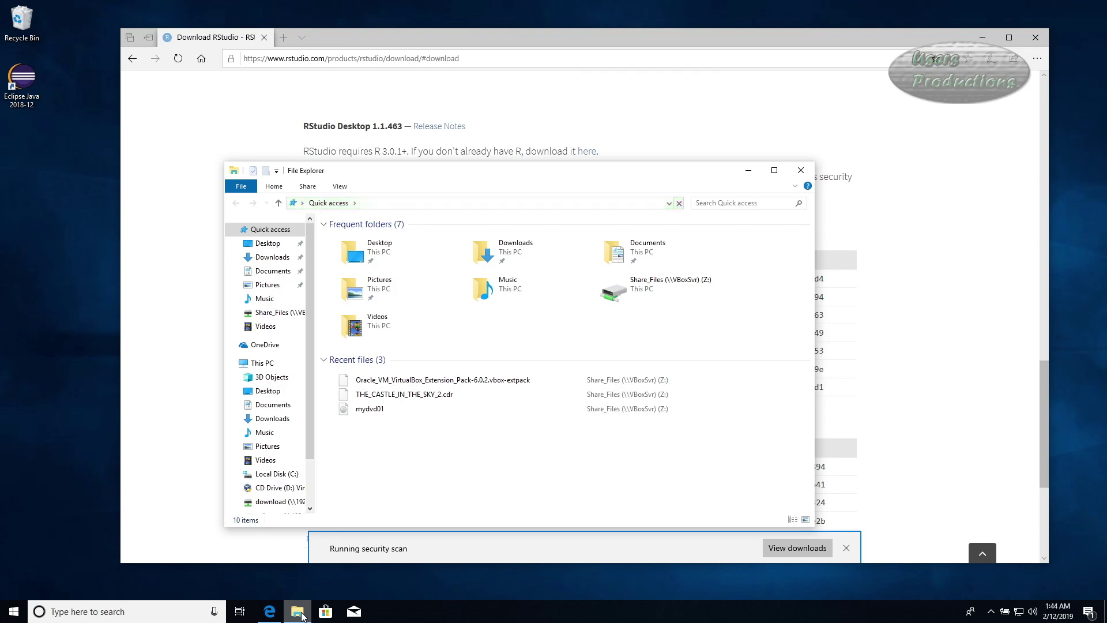
pyautogui.click(274, 257)
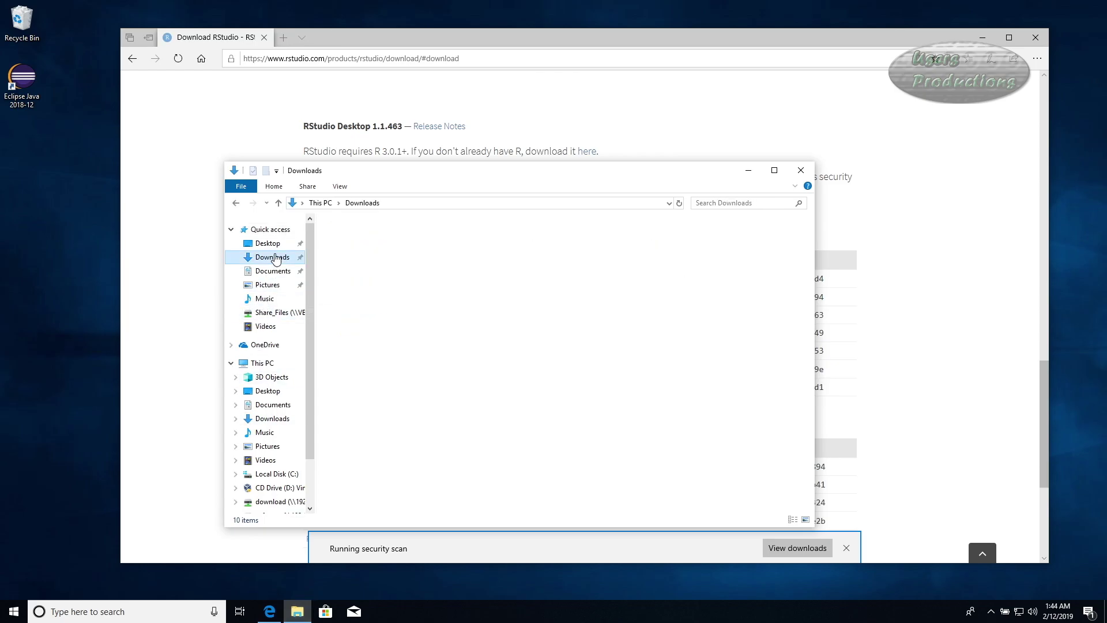
pyautogui.click(357, 299)
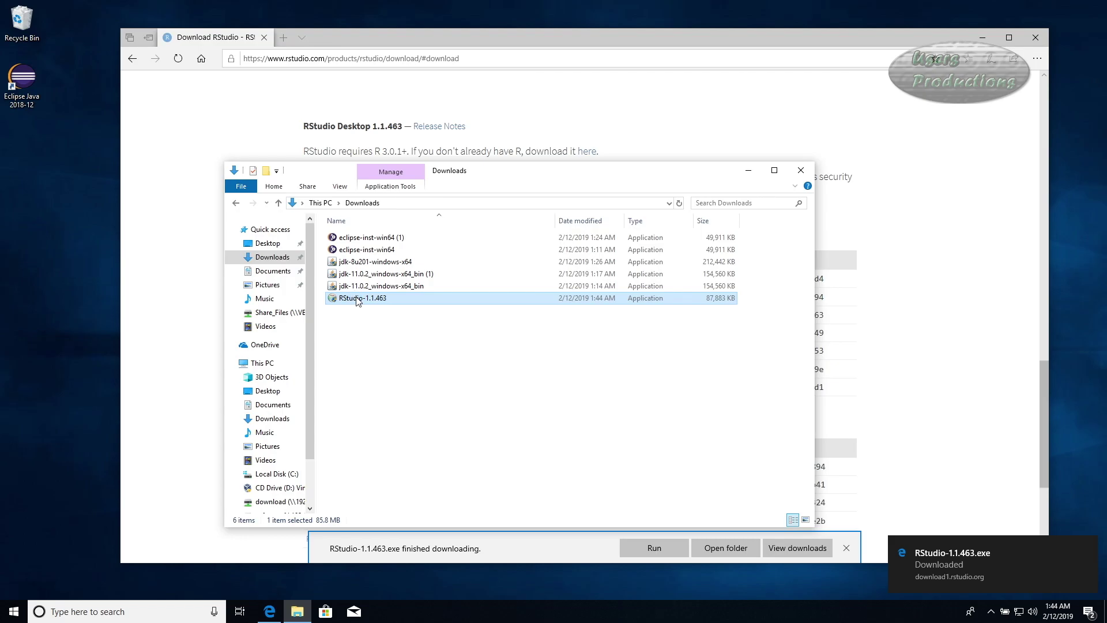
pyautogui.rightClick(358, 299)
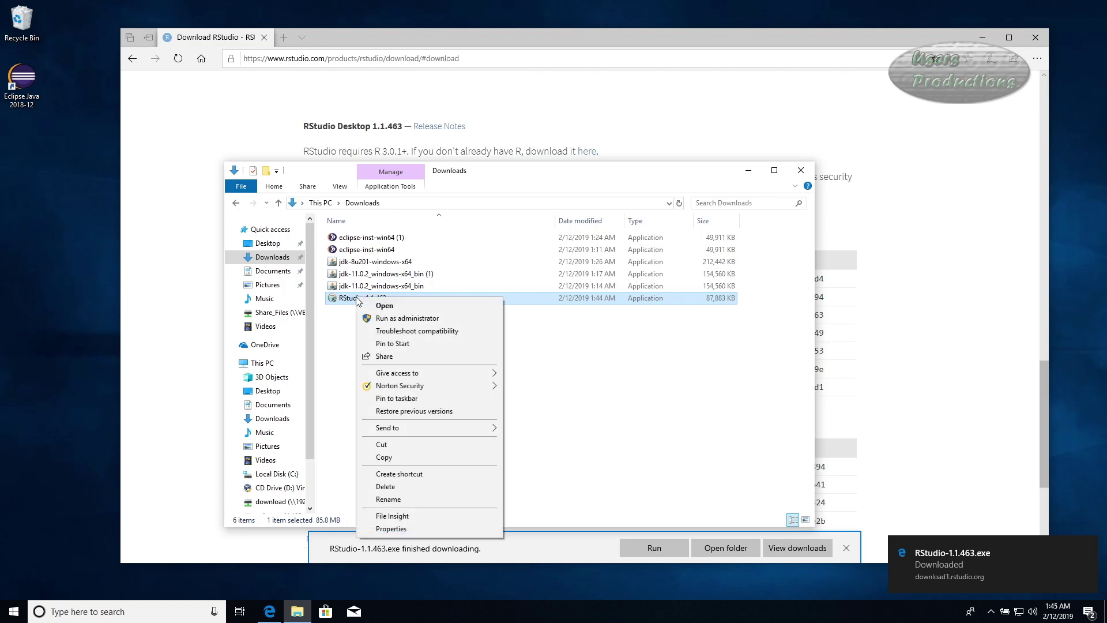
pyautogui.click(406, 318)
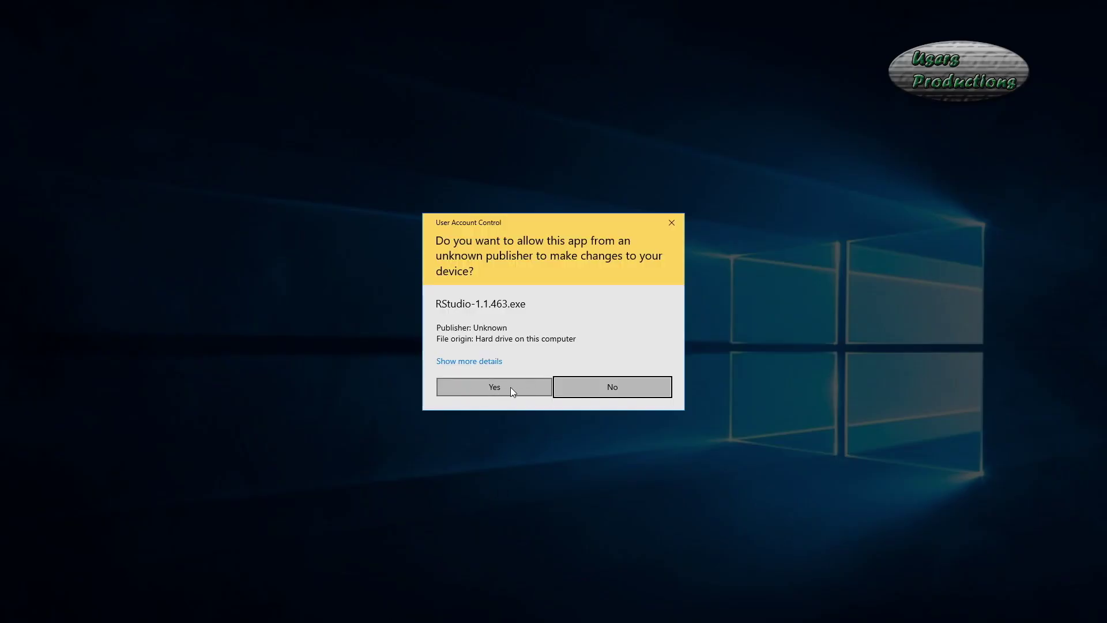
pyautogui.click(510, 388)
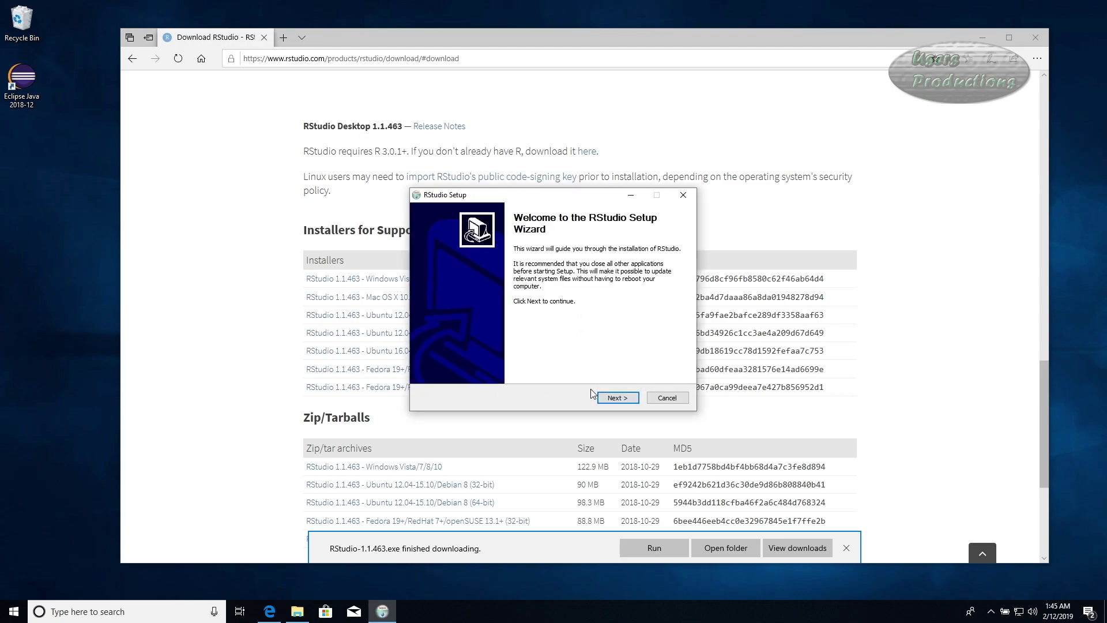
# - Install RStudio into C:\Program Files\RStudio with the RStudio Start Menu folder and finish the setup wizard
pyautogui.click(615, 399)
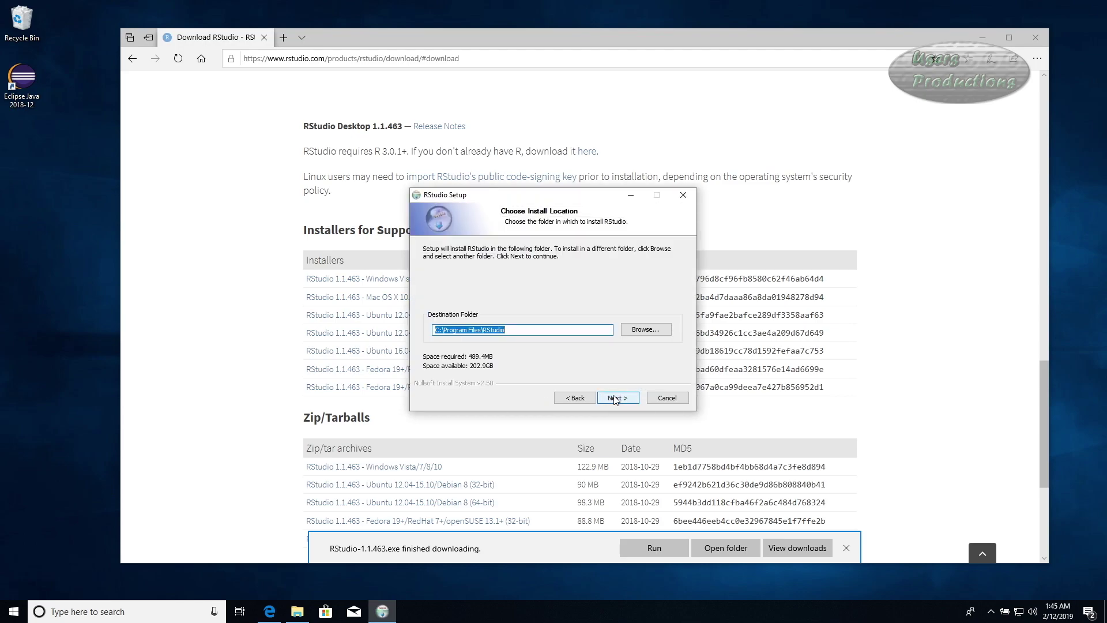
pyautogui.click(617, 398)
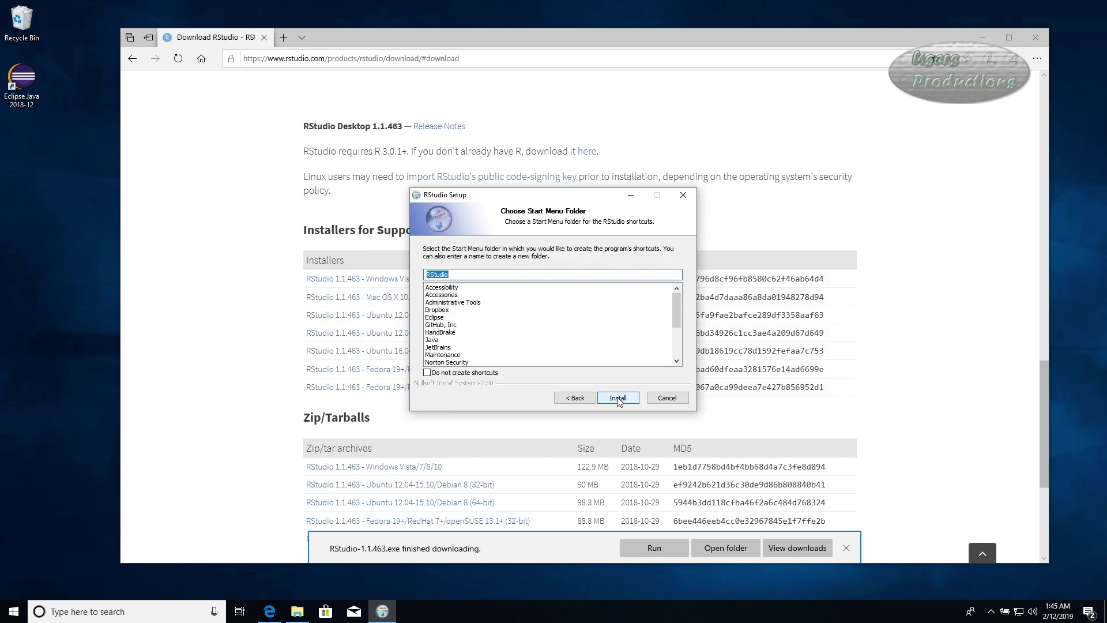
pyautogui.click(618, 398)
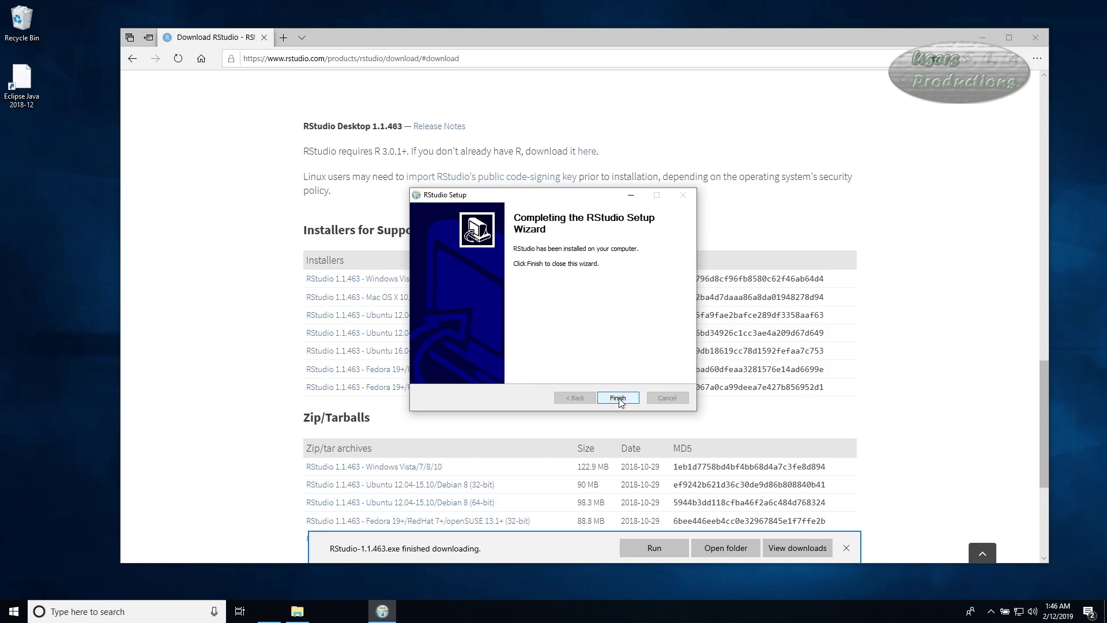
pyautogui.click(618, 399)
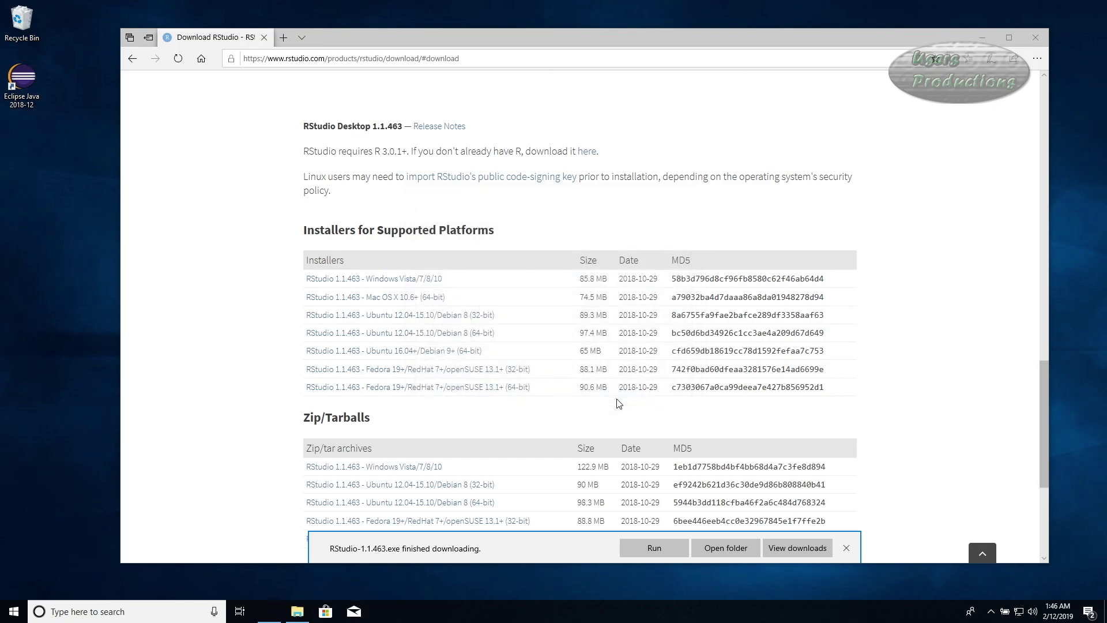
# - Launch RStudio, close the browser window, and try the machine's default R64 (64-bit) version, accepting the offer to visit the R Project website
pyautogui.click(14, 614)
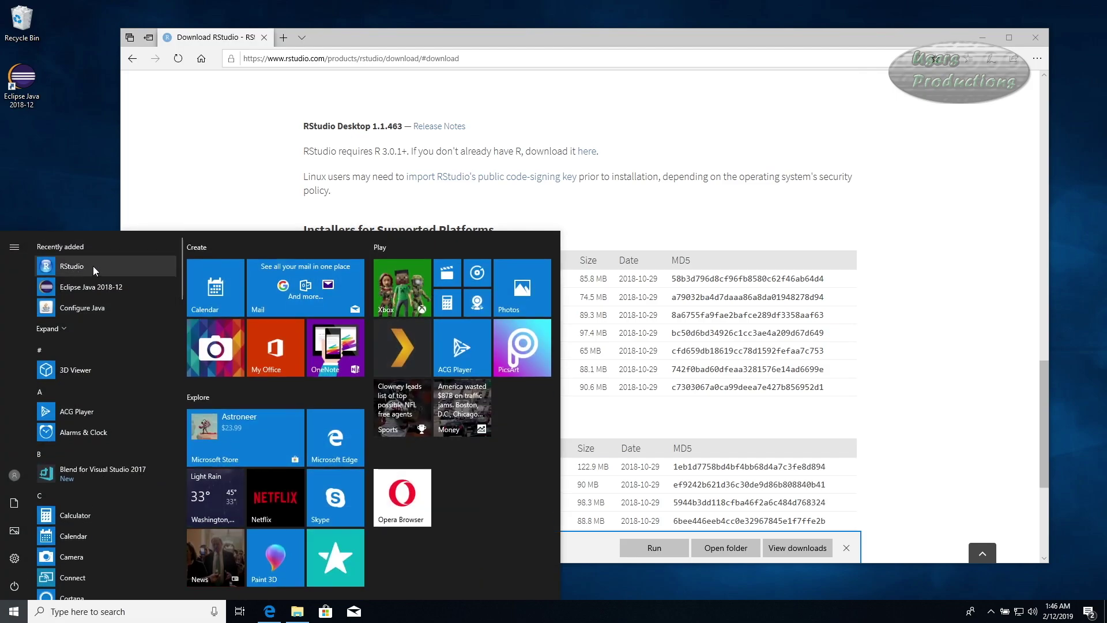
pyautogui.click(70, 264)
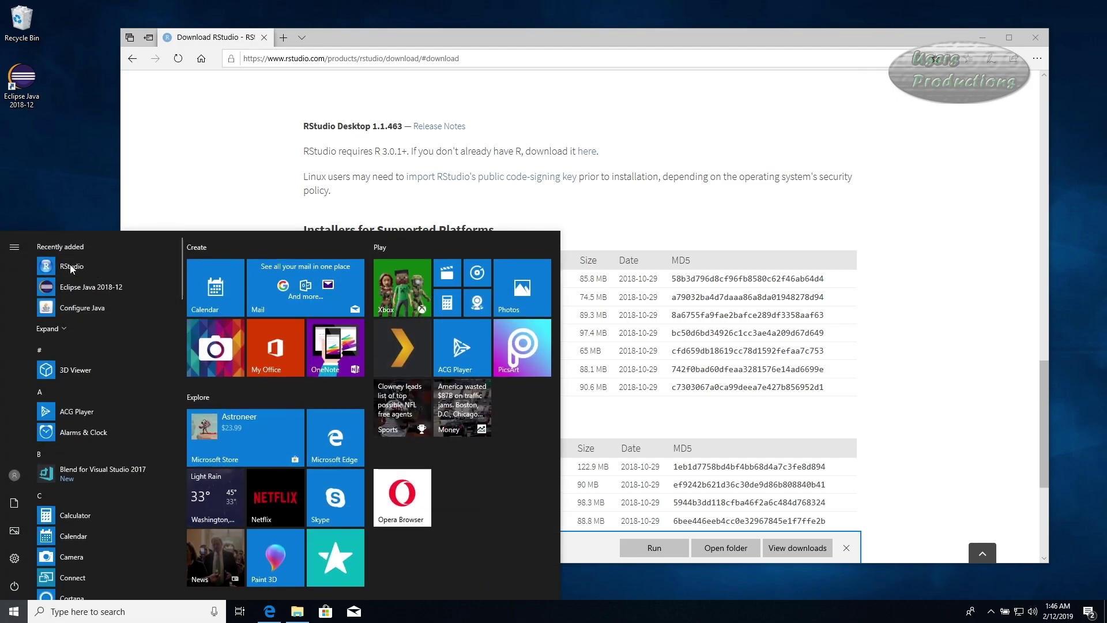
pyautogui.click(1045, 36)
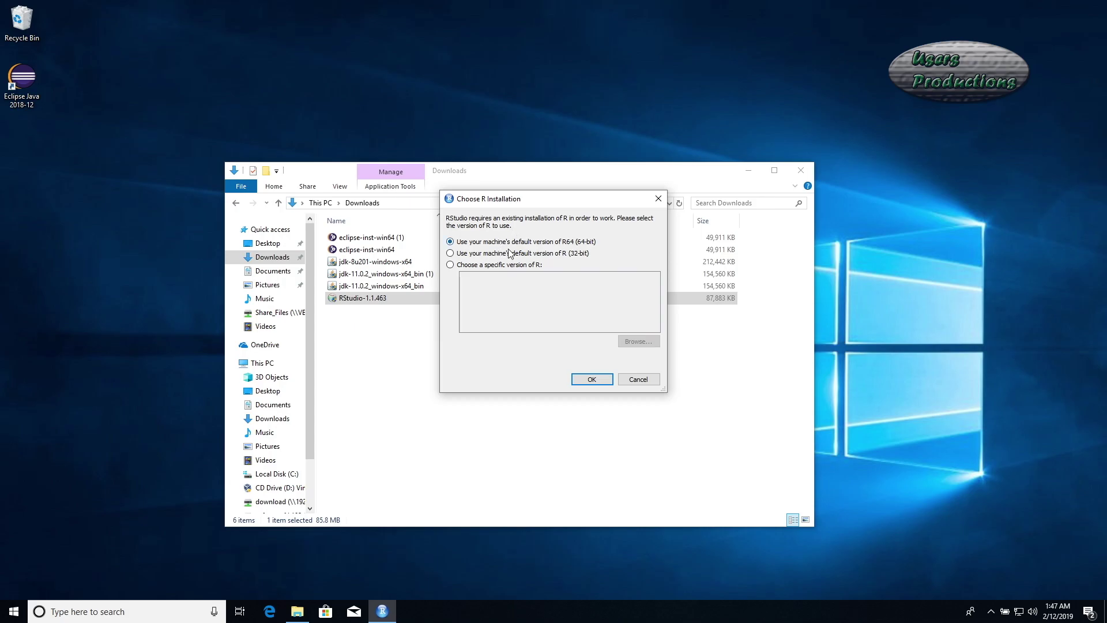
pyautogui.click(593, 379)
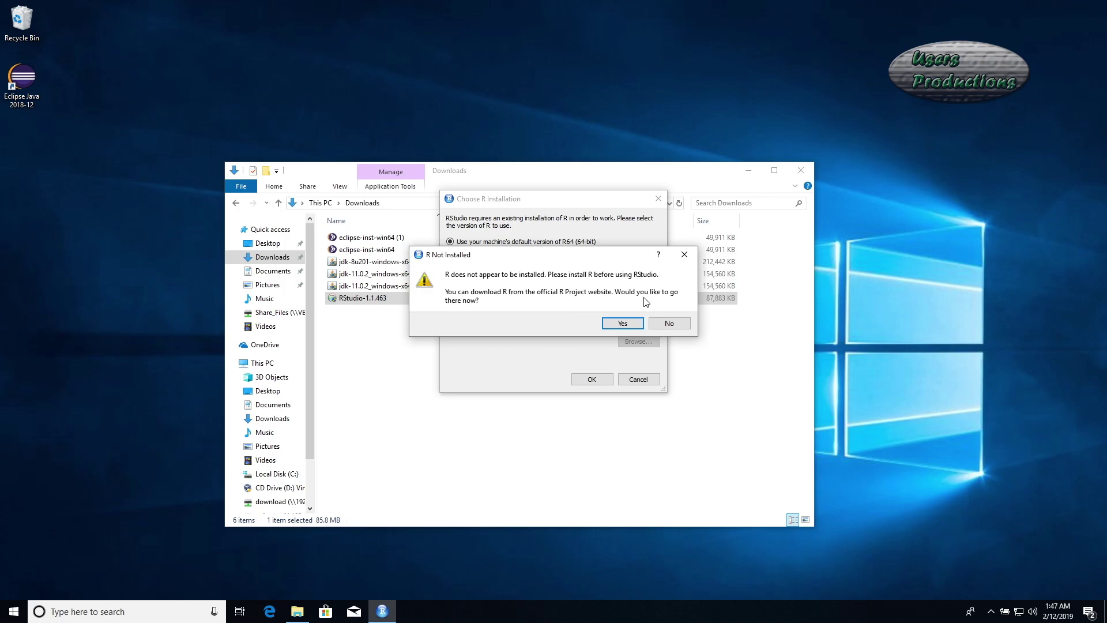
pyautogui.click(632, 322)
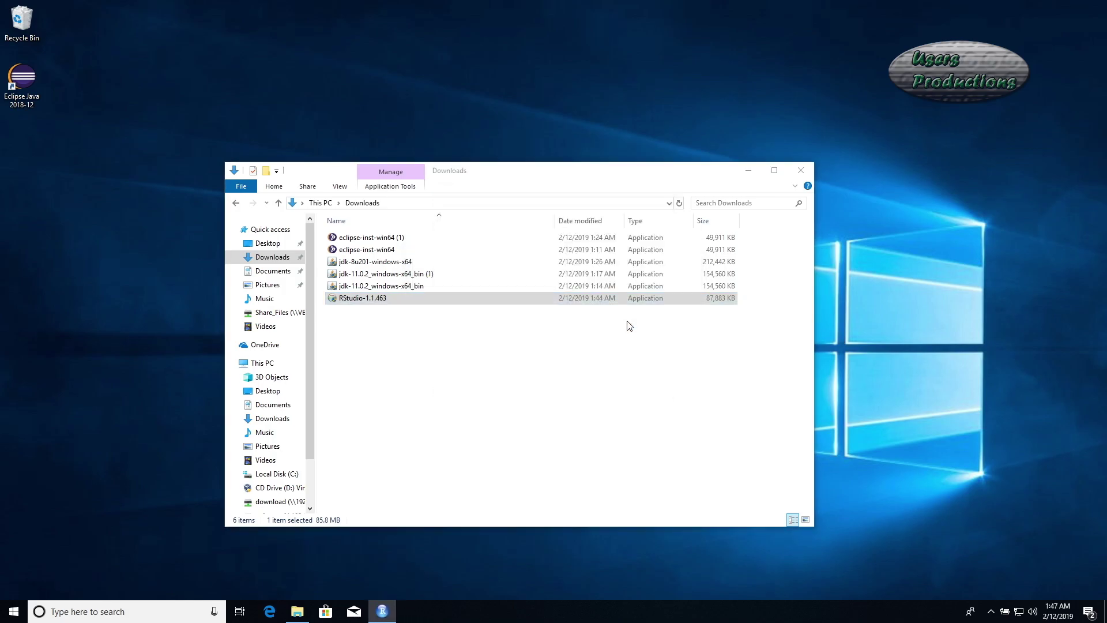
pyautogui.click(270, 611)
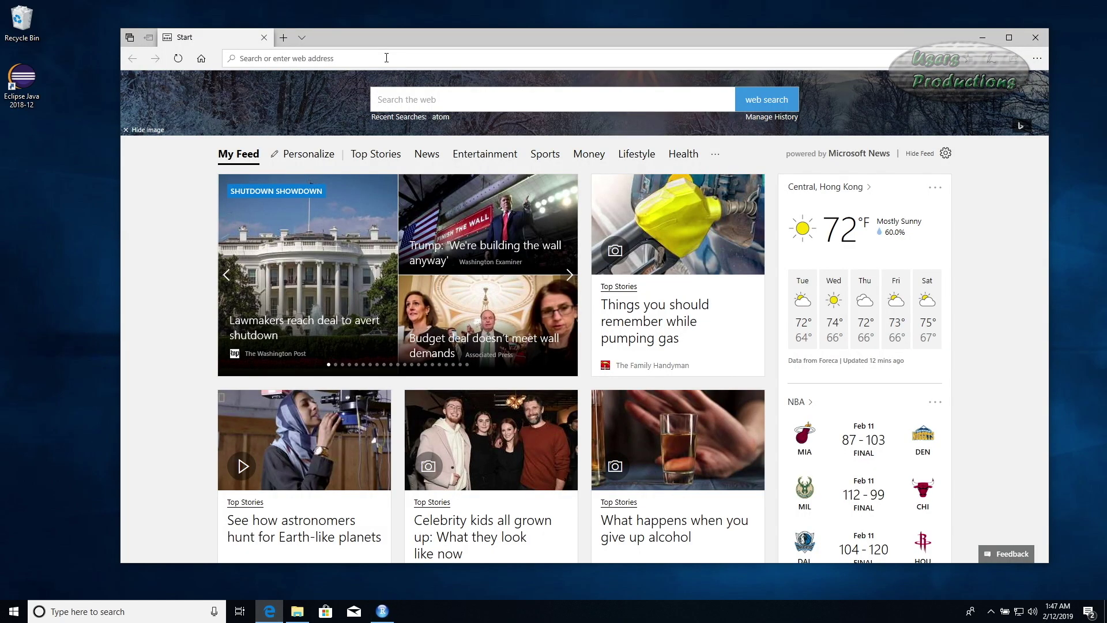
pyautogui.write('www.')
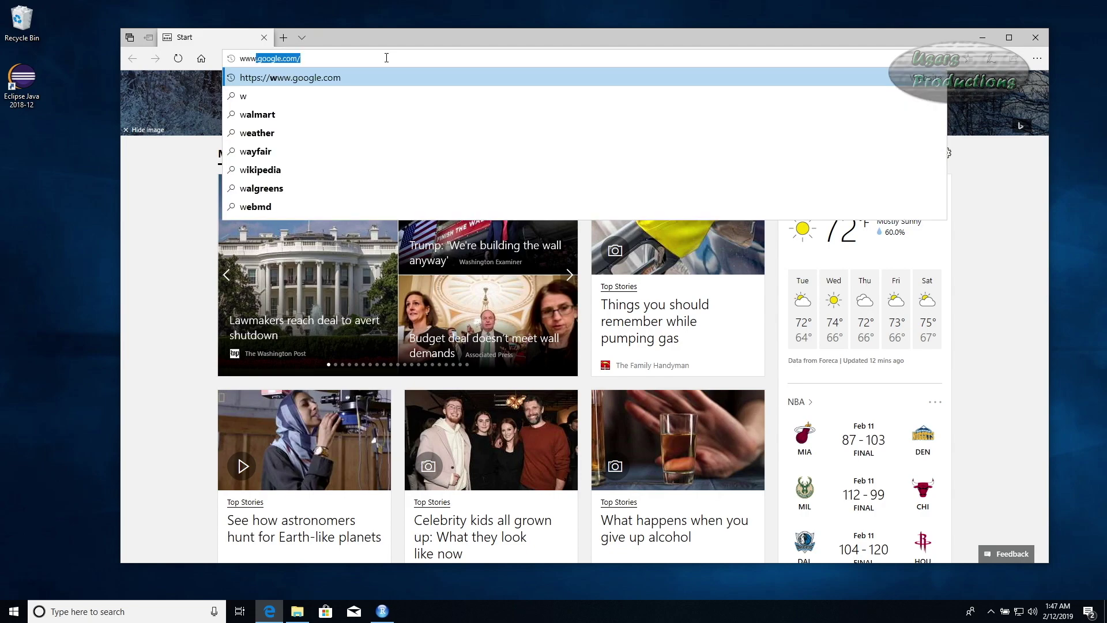
pyautogui.write('google.co')
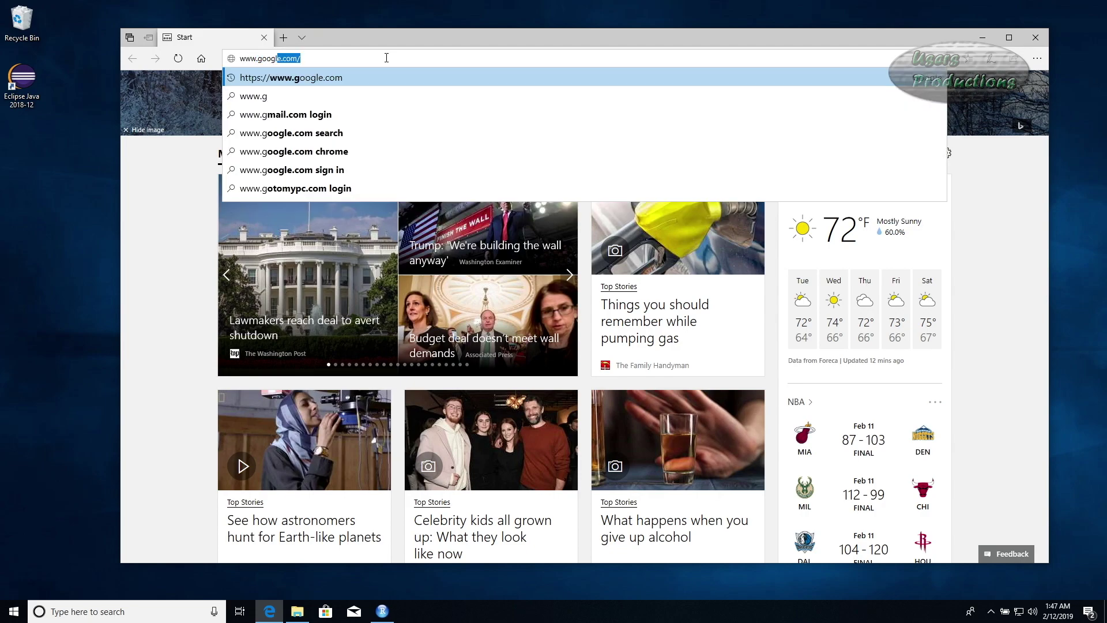
pyautogui.press('Return')
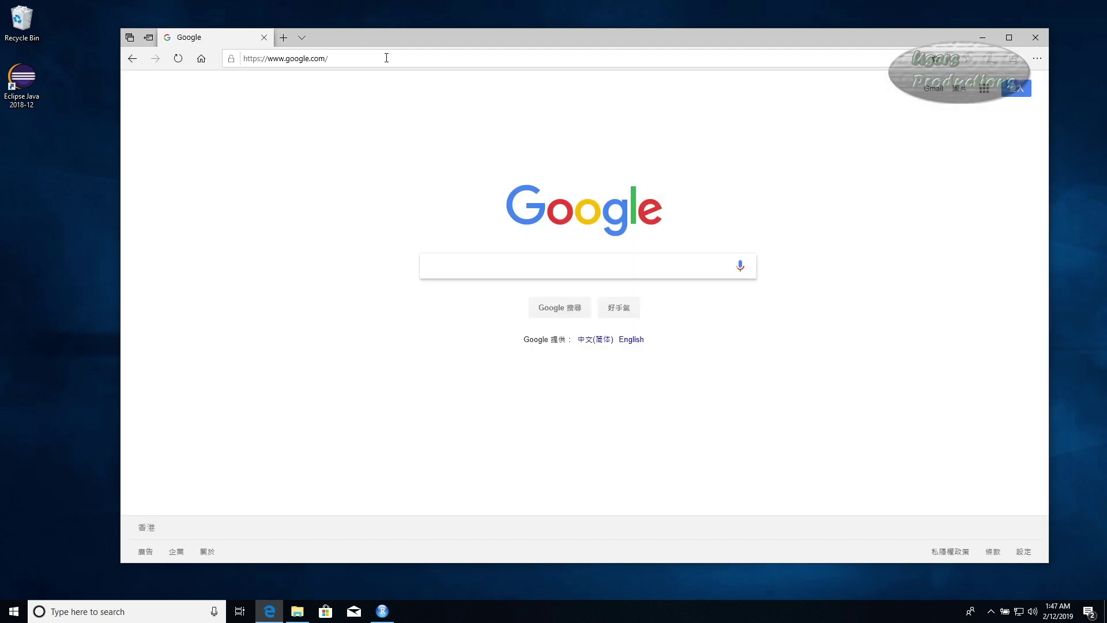
pyautogui.write('r')
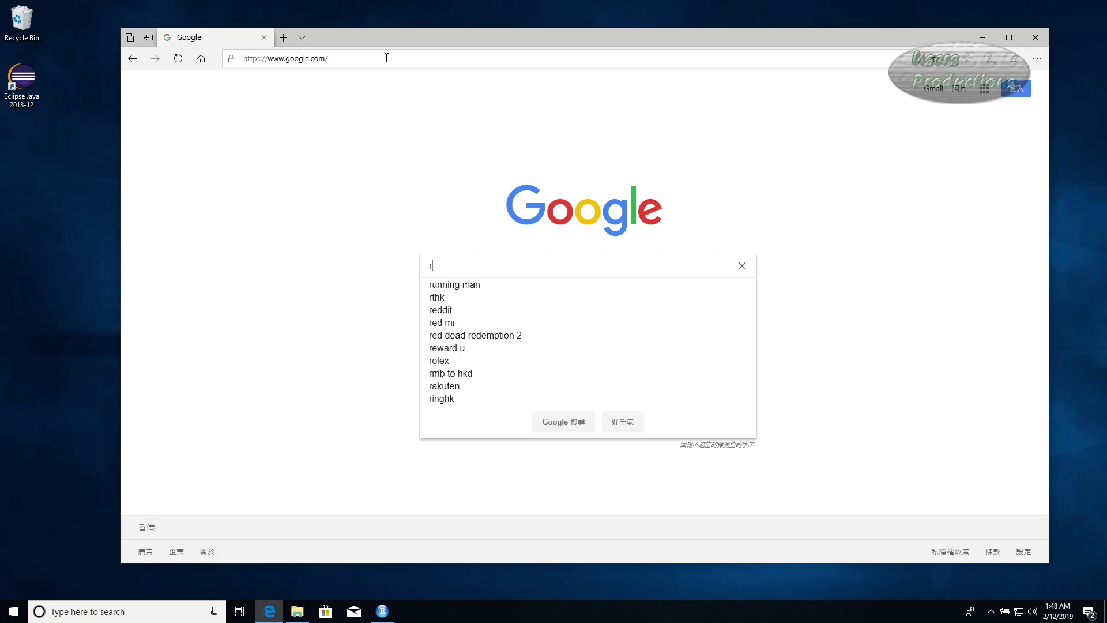
pyautogui.press('Return')
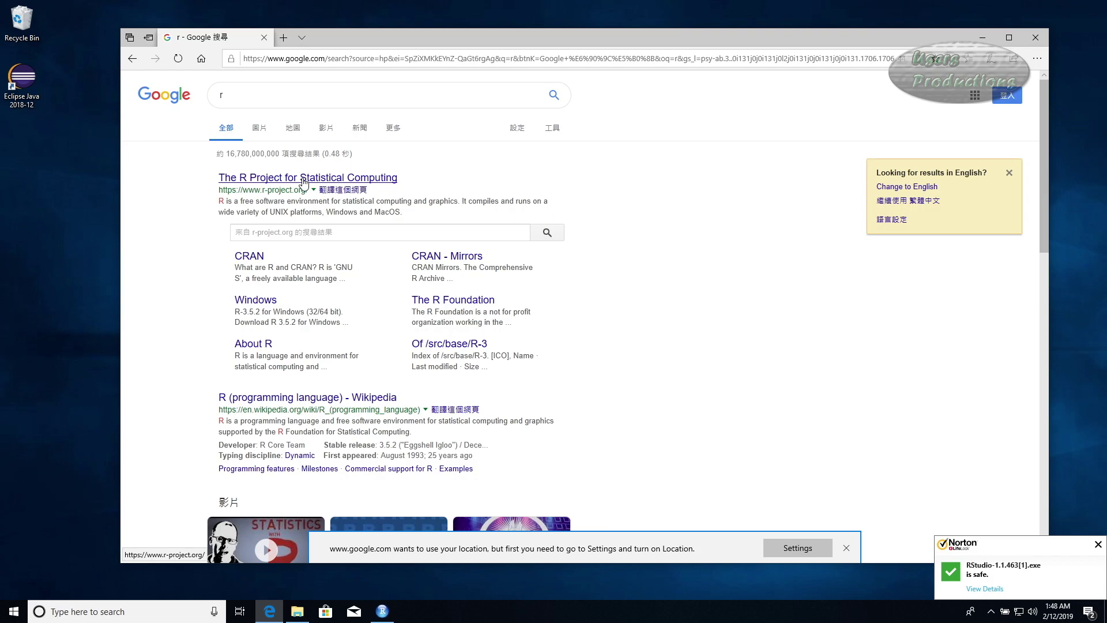
pyautogui.click(306, 179)
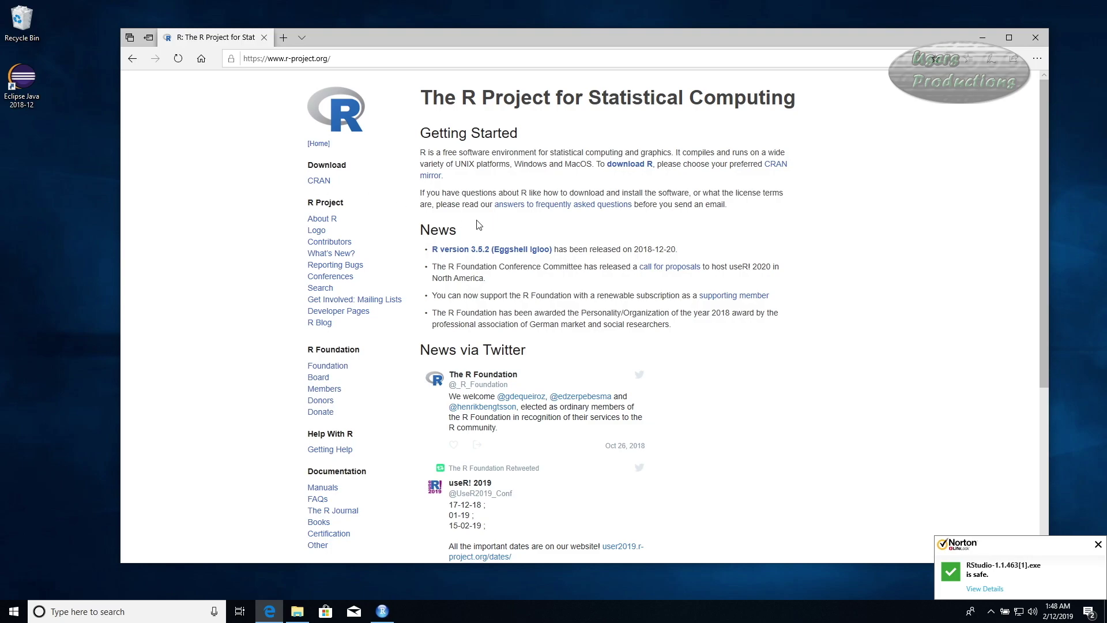
# - Download the R 3.5.2 for Windows base installer from the cloud.r-project.org CRAN mirror and save it
pyautogui.click(627, 166)
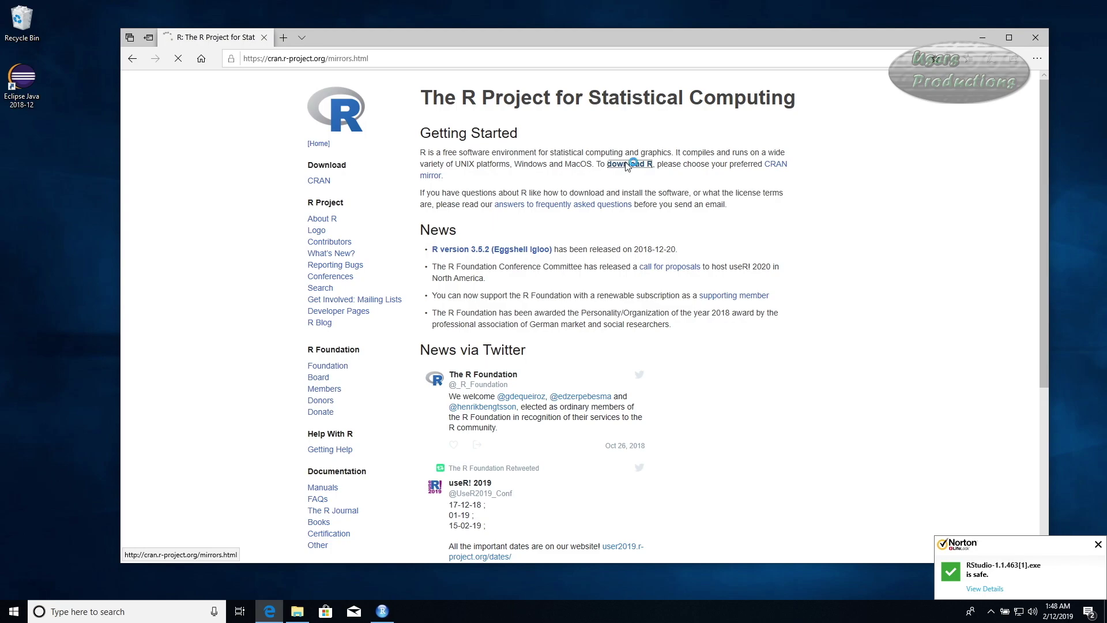
pyautogui.click(209, 159)
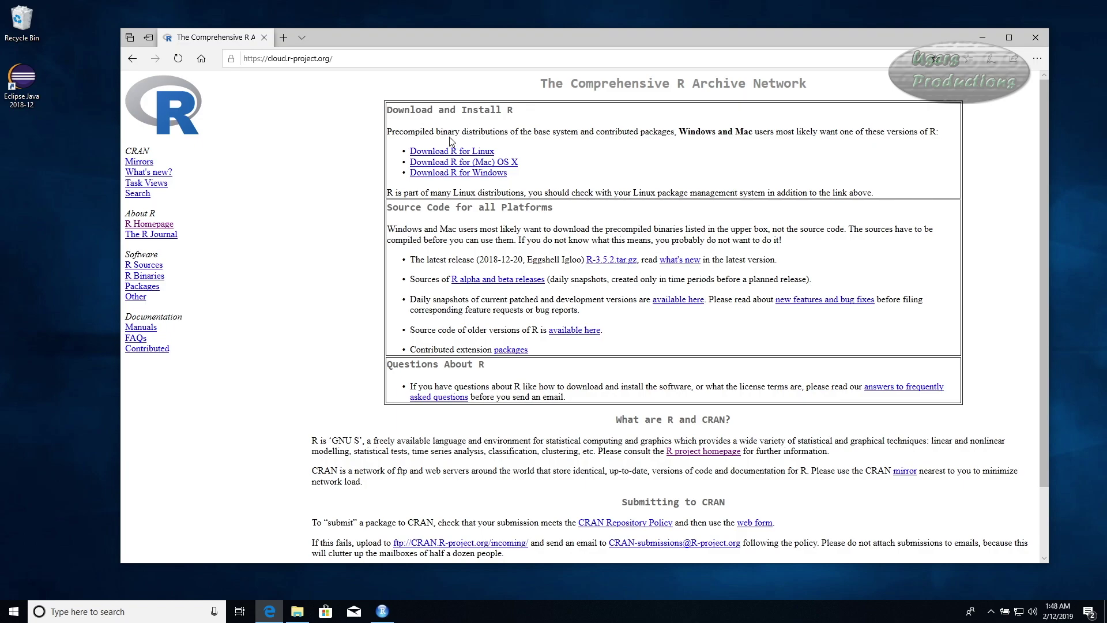
pyautogui.click(456, 174)
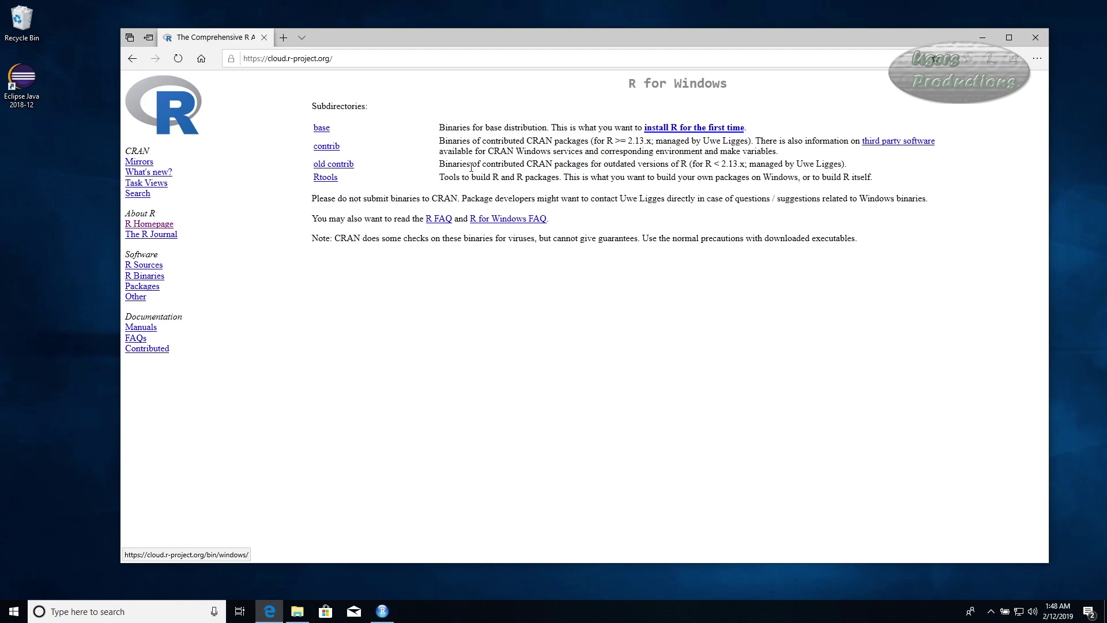
pyautogui.click(678, 128)
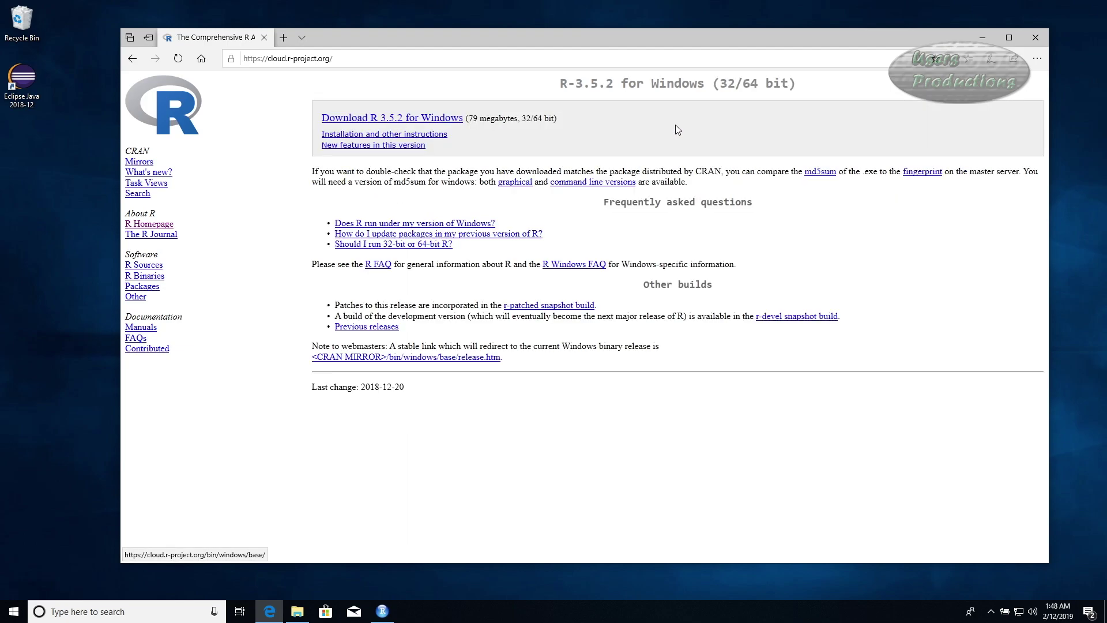
pyautogui.click(423, 122)
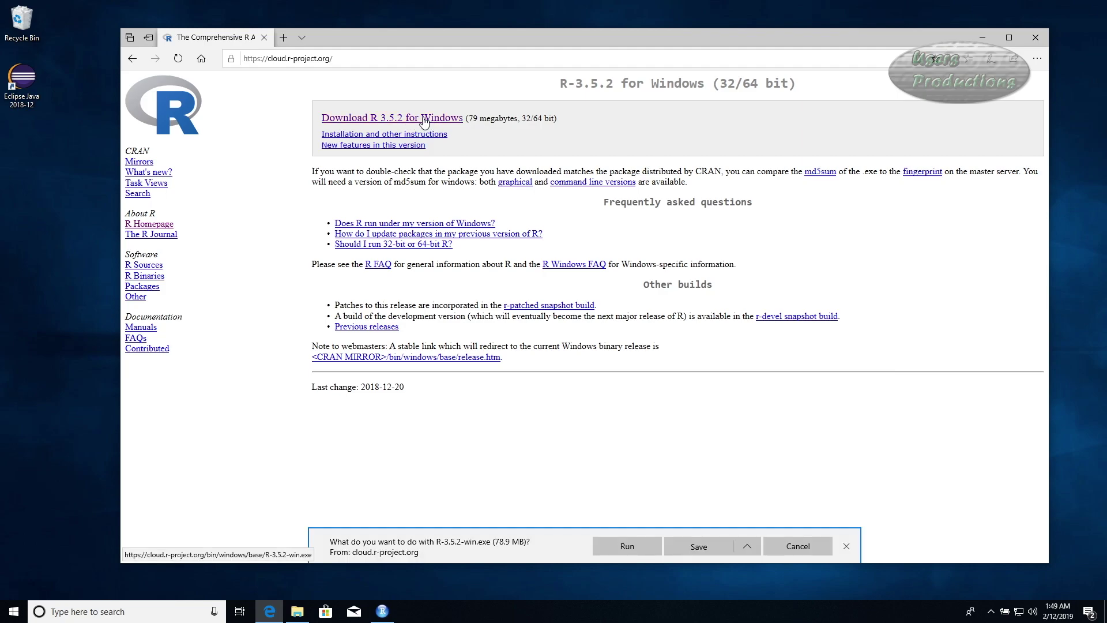
pyautogui.click(691, 541)
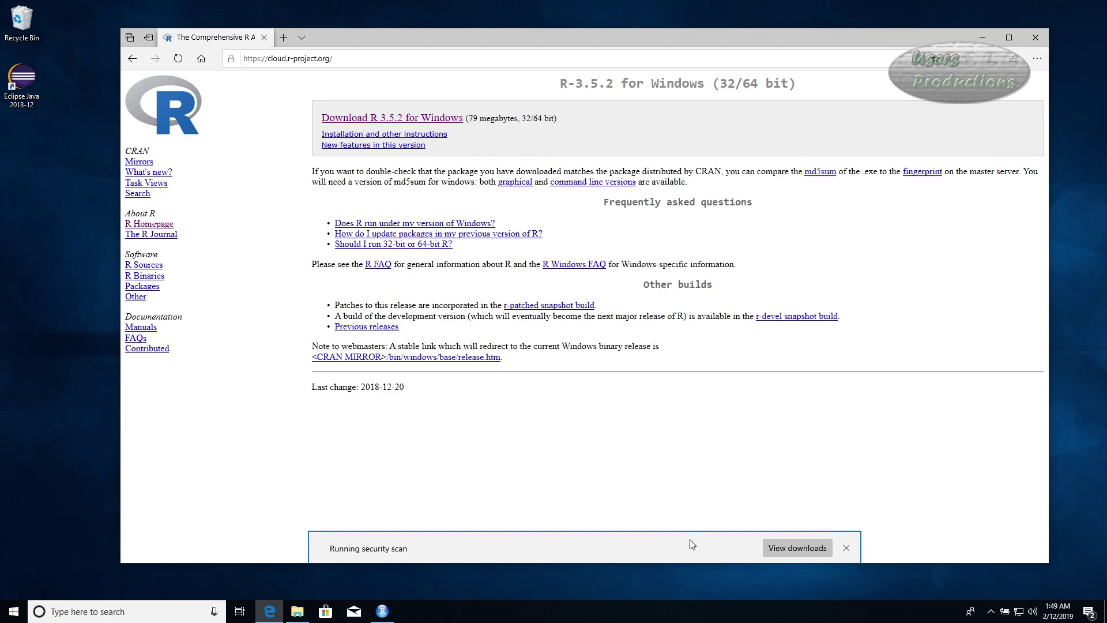
# - Run the R-3.5.2-win installer from the Downloads folder as administrator and allow it to make changes to the device
pyautogui.click(298, 613)
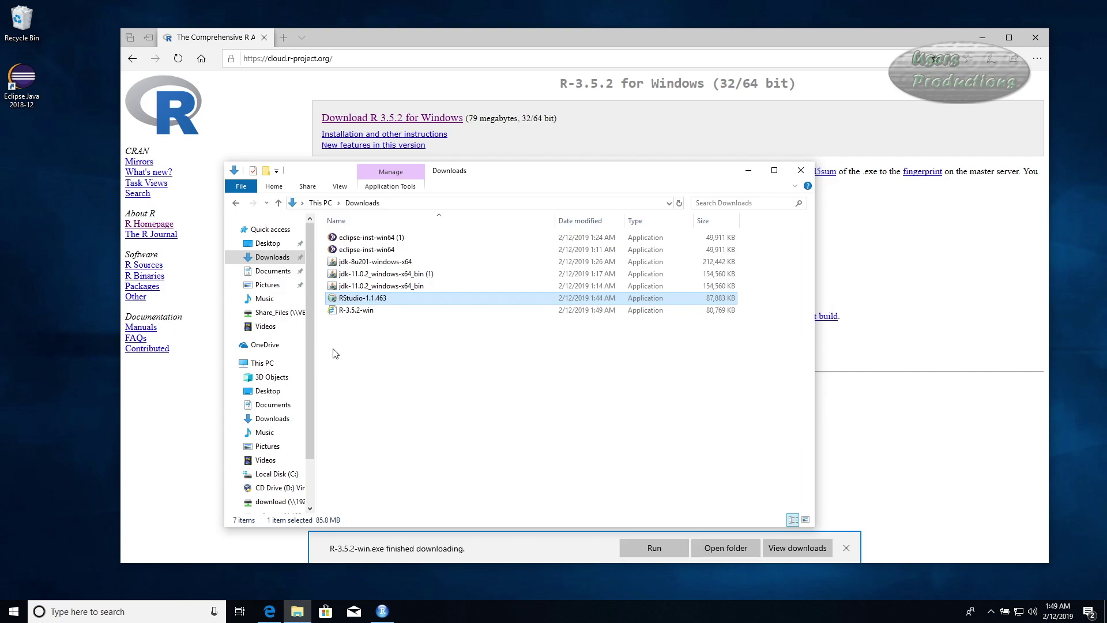
pyautogui.click(359, 311)
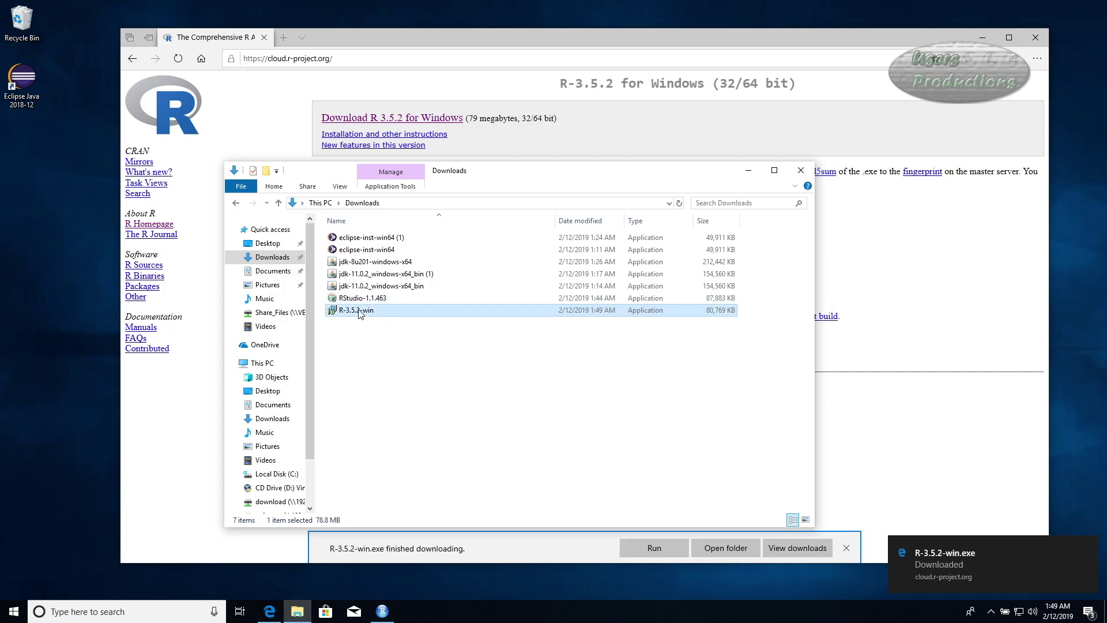
pyautogui.rightClick(359, 313)
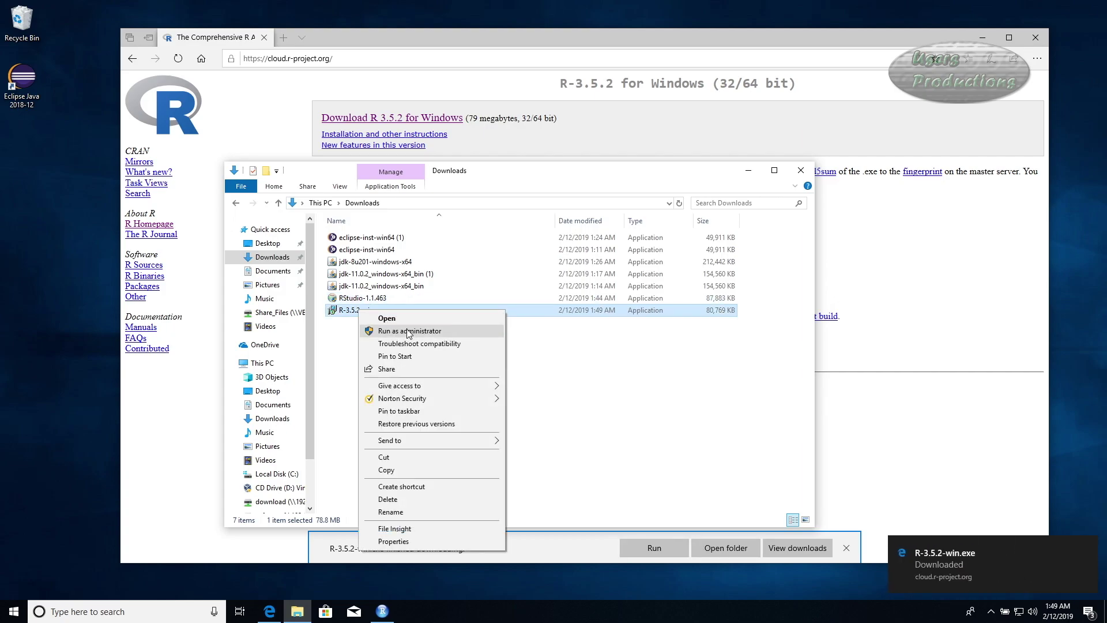
pyautogui.click(409, 332)
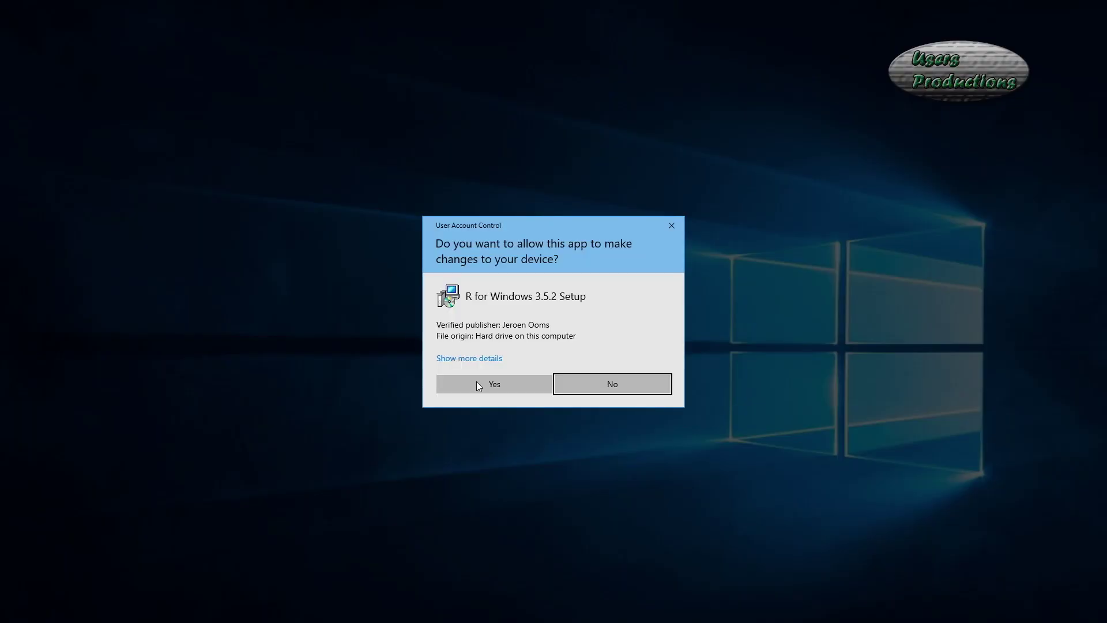
pyautogui.click(483, 383)
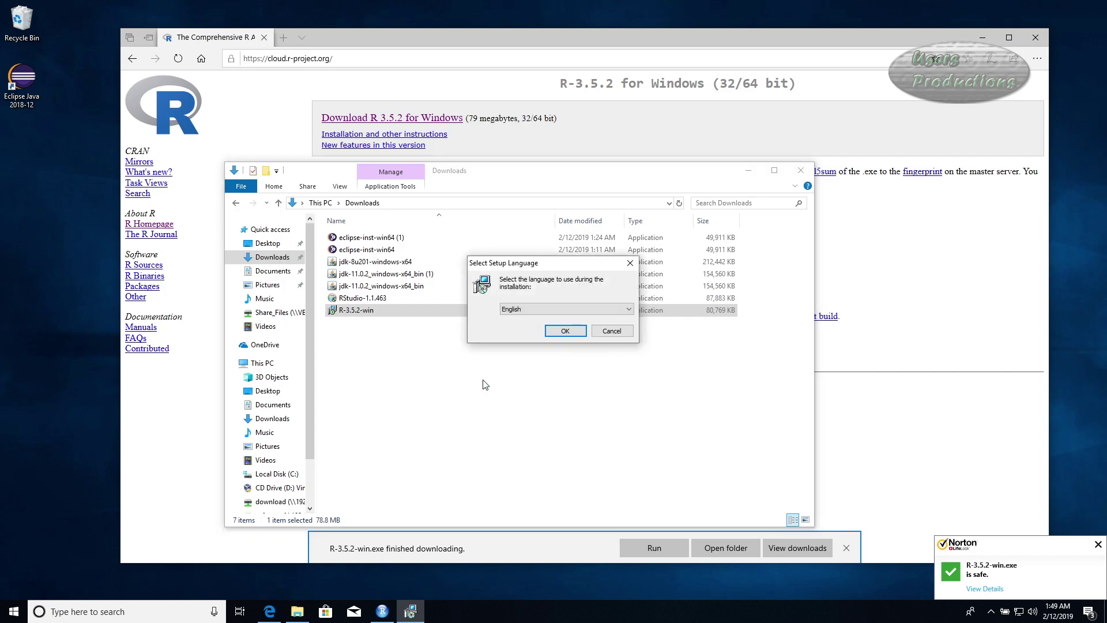
# - Set up R in English in C:\Program Files\R\R-3.5.2 with the User installation components: core, 32-bit, 64-bit files and message translations
pyautogui.click(570, 307)
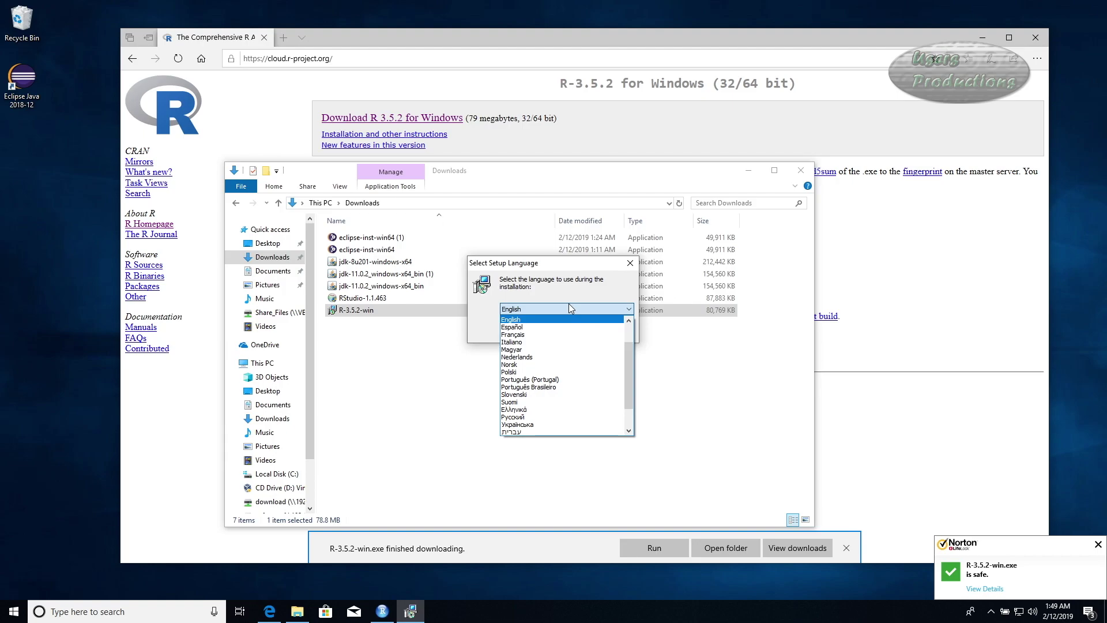
pyautogui.click(569, 307)
pyautogui.click(566, 332)
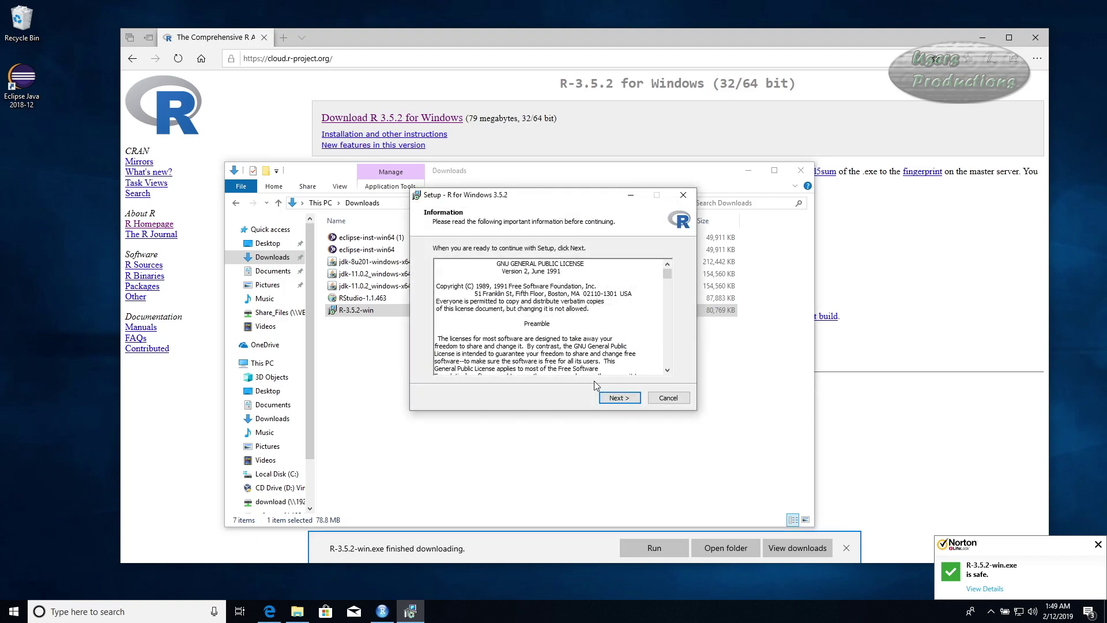
pyautogui.click(623, 398)
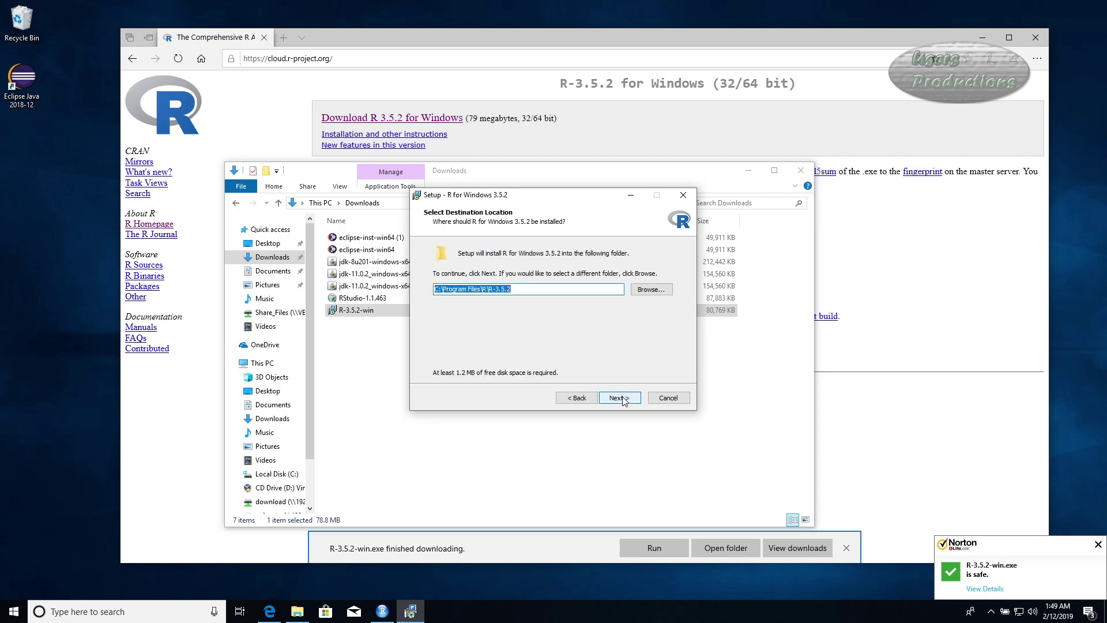
pyautogui.click(618, 398)
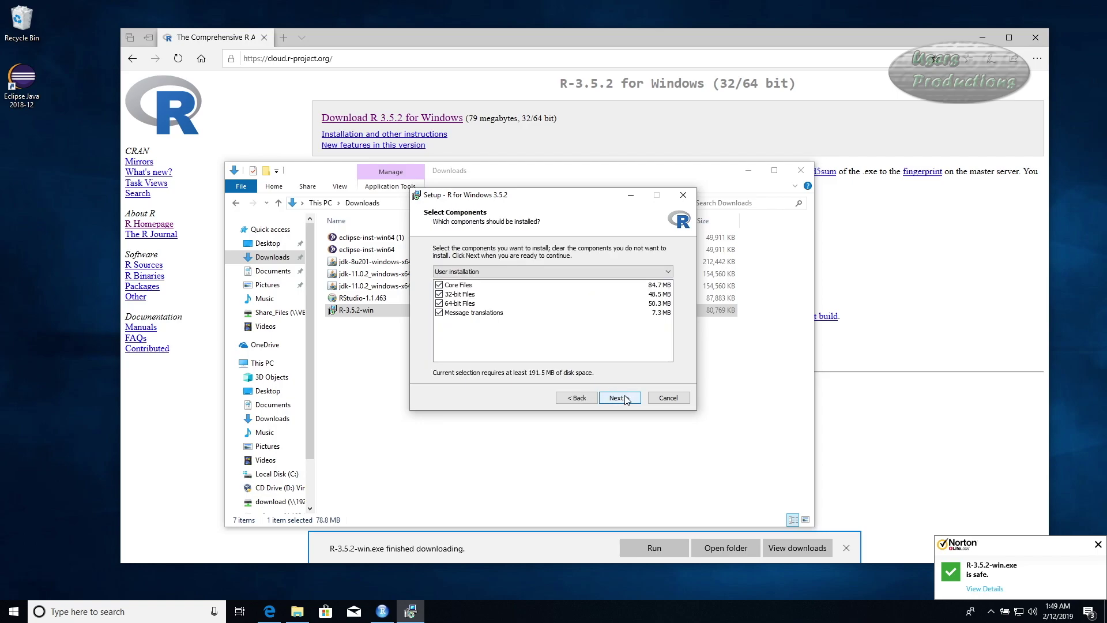
pyautogui.click(623, 399)
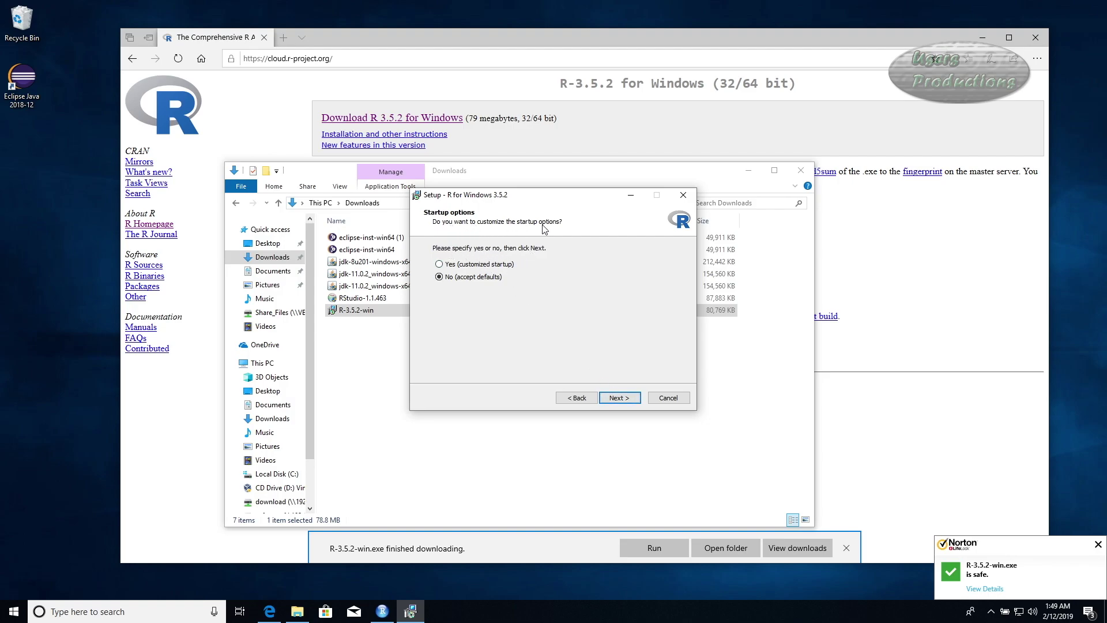
# - Install R with default startup options, the R Start Menu folder, a desktop shortcut and both registry entries, and finish the setup wizard
pyautogui.click(617, 398)
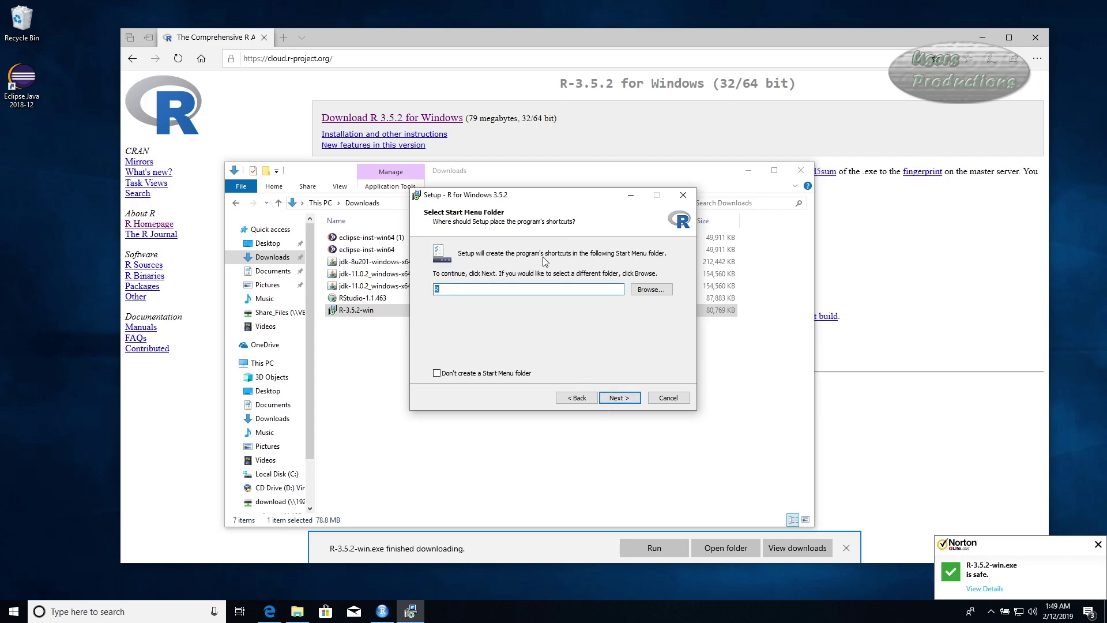
pyautogui.click(626, 401)
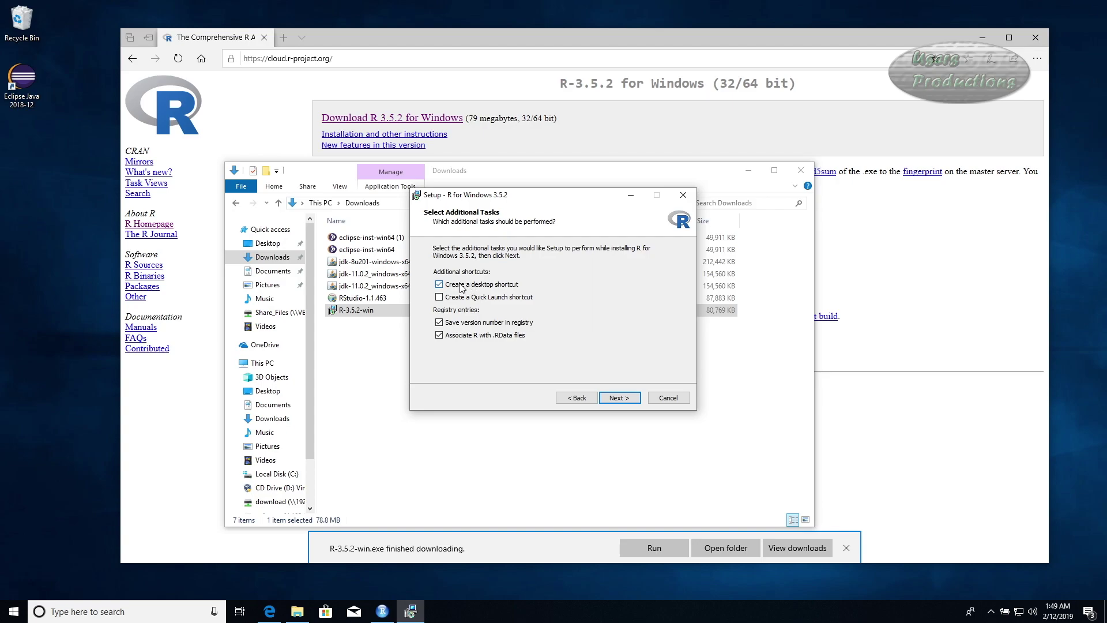
pyautogui.click(615, 398)
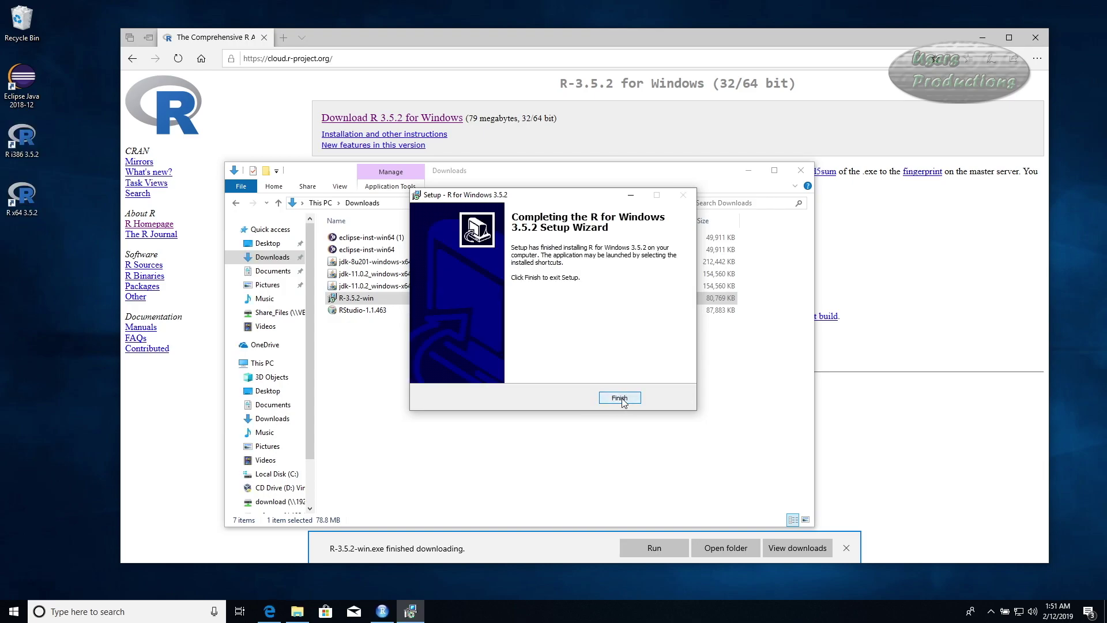
pyautogui.click(620, 399)
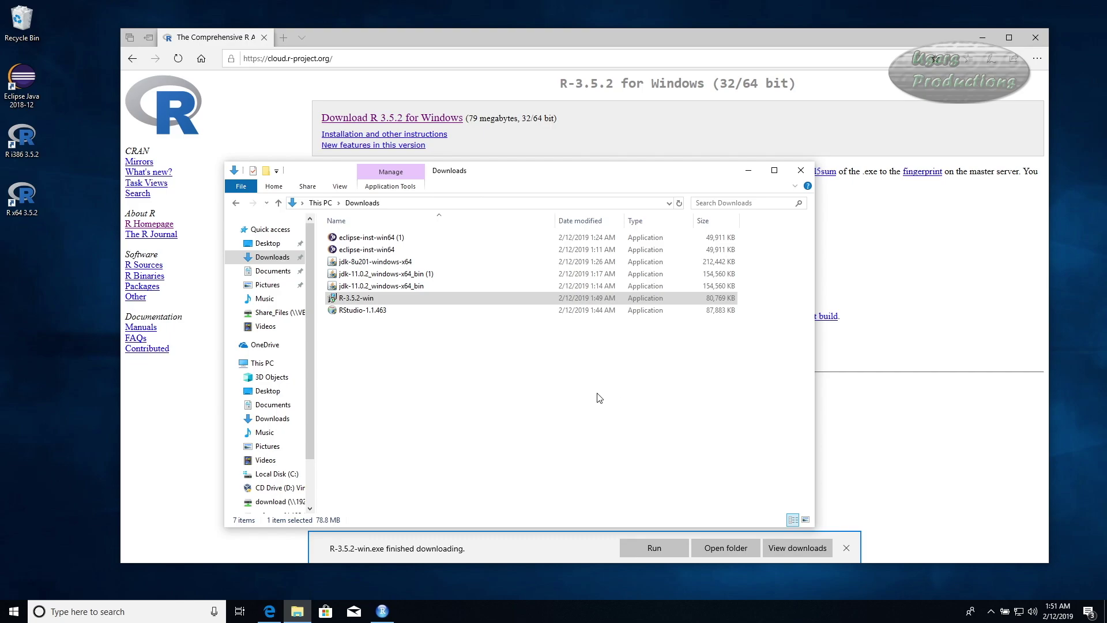
# - Launch RStudio from the recently added Windows programs
pyautogui.click(28, 197)
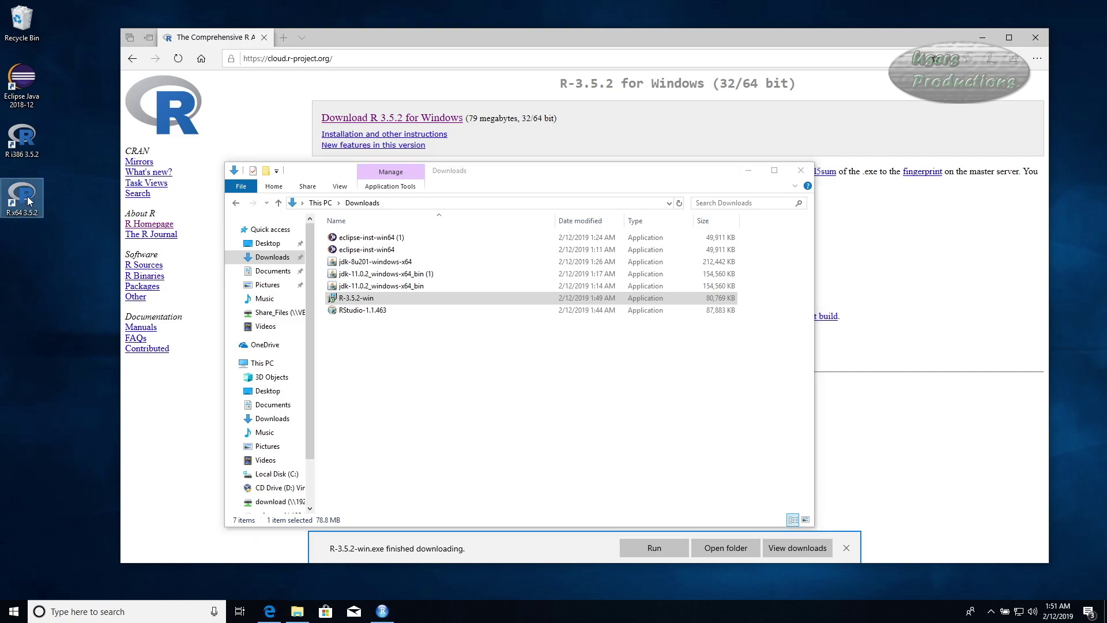
pyautogui.click(373, 311)
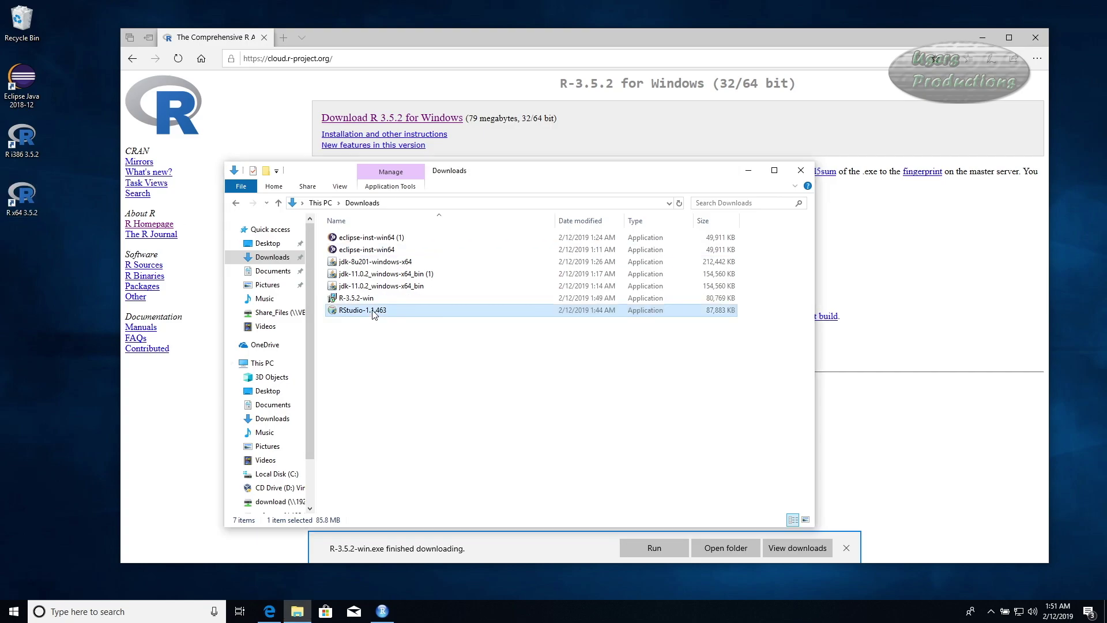
pyautogui.click(13, 613)
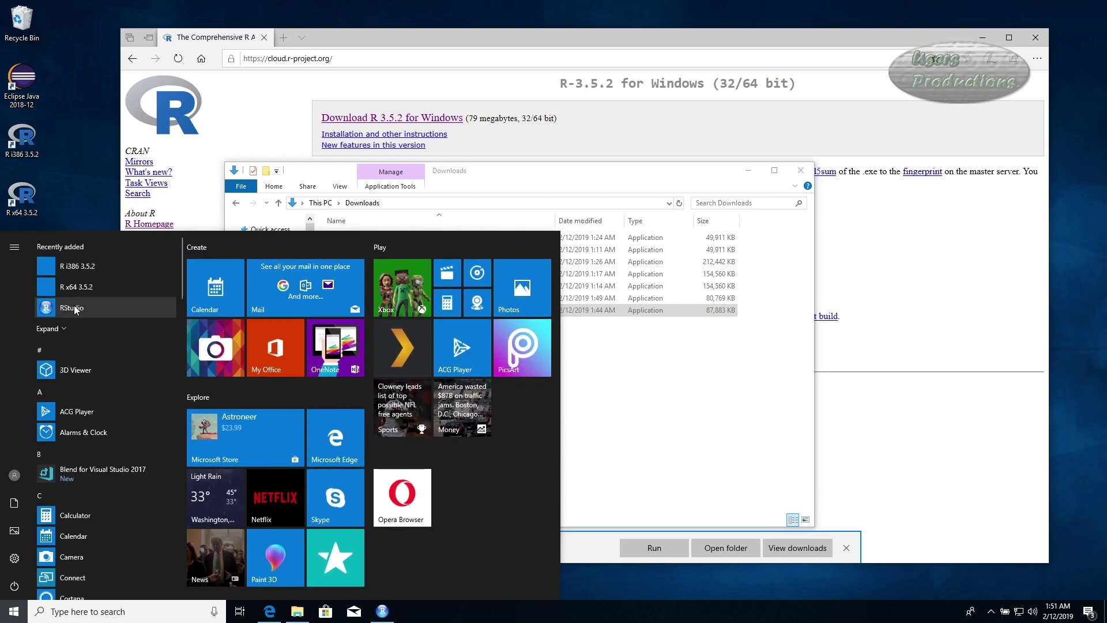
pyautogui.click(79, 309)
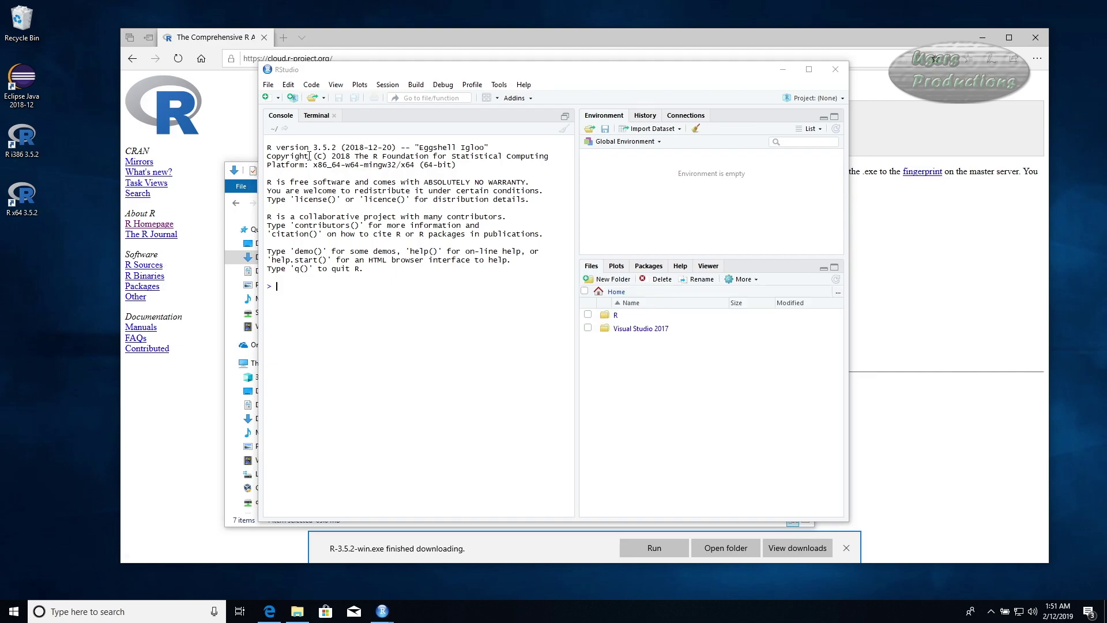
# - Examine RStudio's commands from File to Help and its options for new files, recent files, workspace panes, addins and projects
pyautogui.click(269, 85)
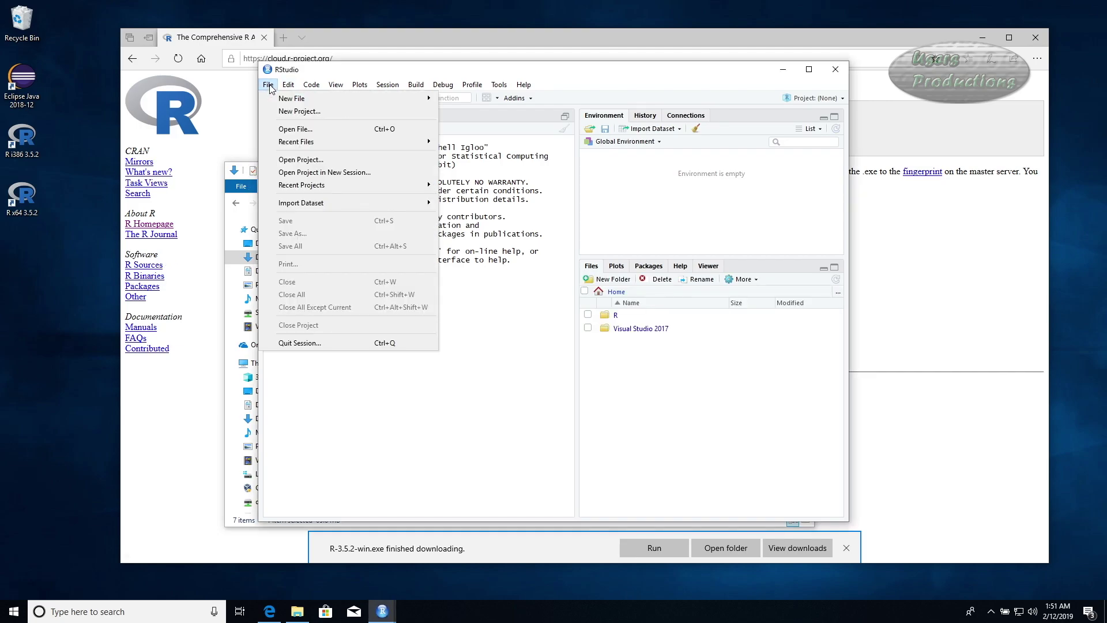
pyautogui.moveTo(292, 87)
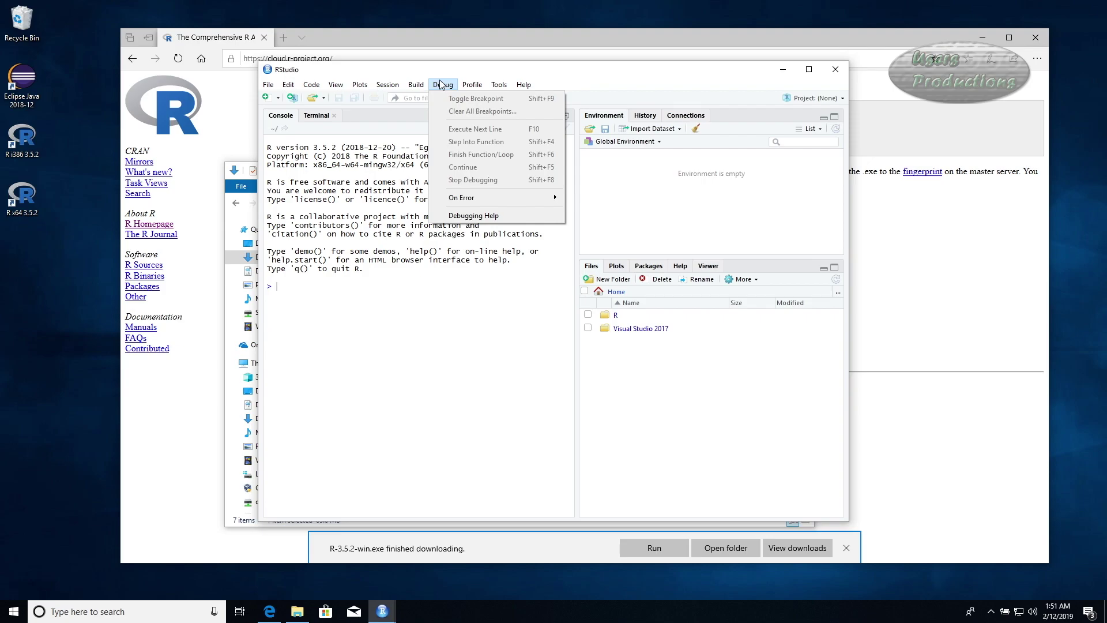
pyautogui.moveTo(466, 86)
pyautogui.moveTo(500, 85)
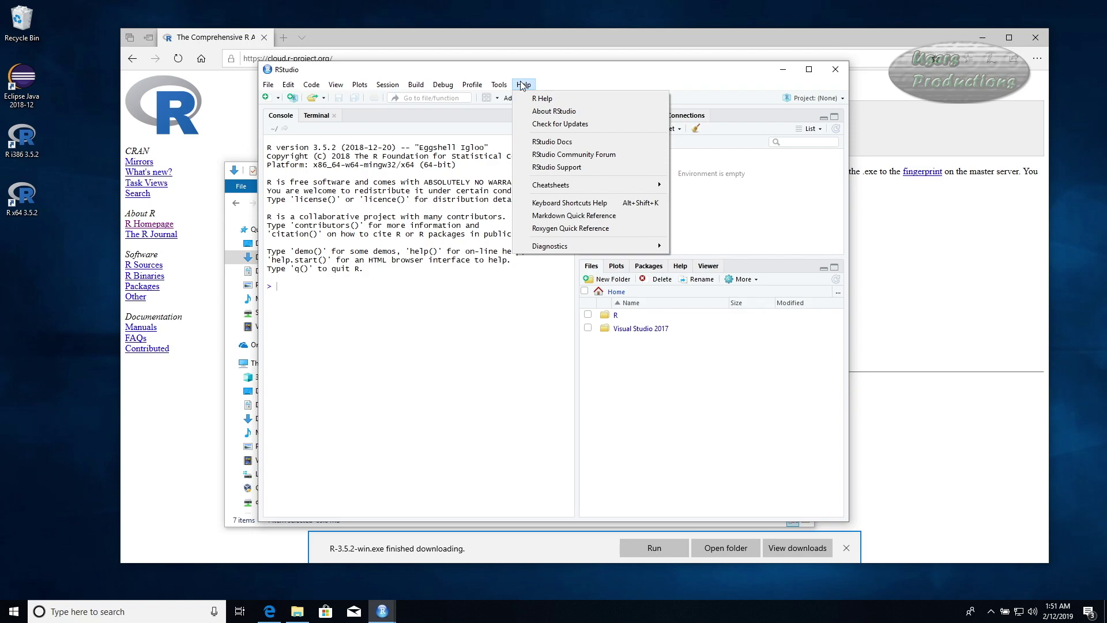
pyautogui.click(522, 85)
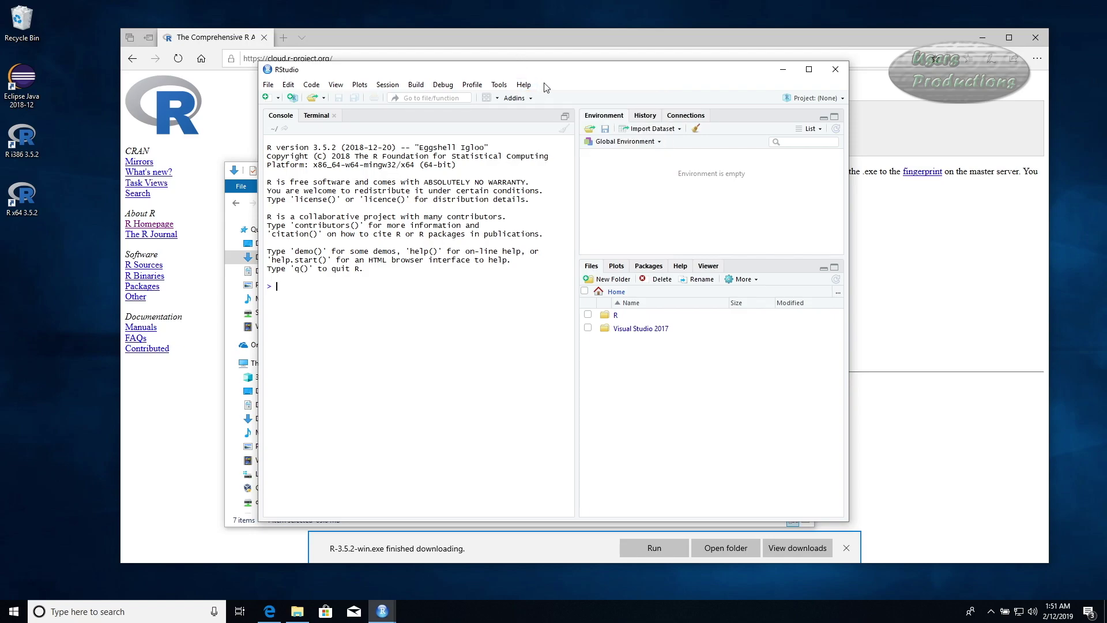
pyautogui.click(277, 99)
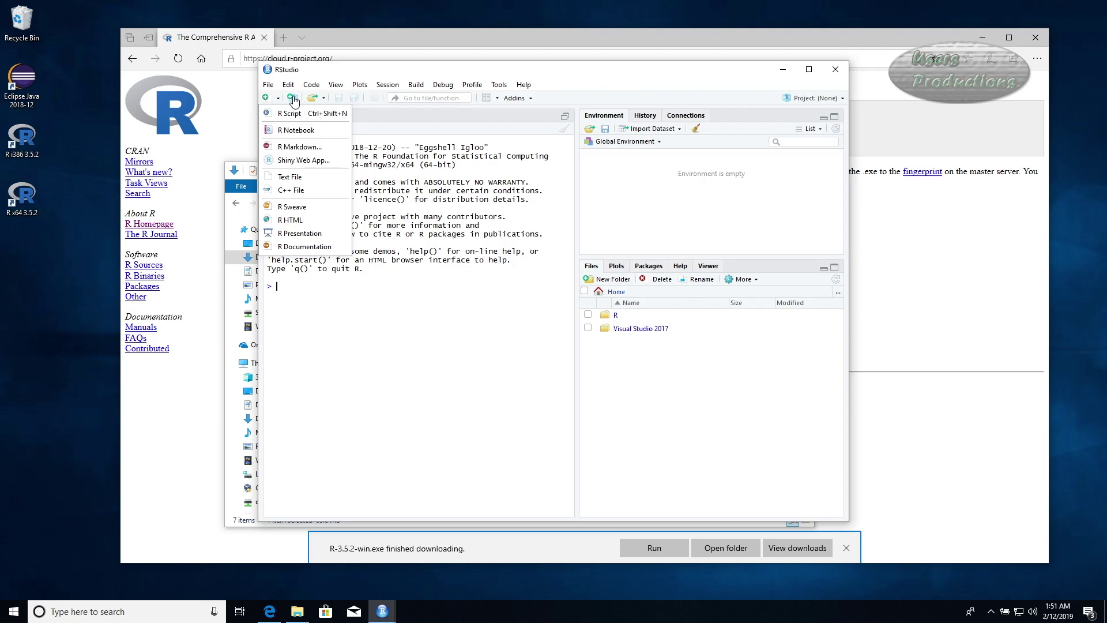
pyautogui.click(323, 100)
pyautogui.click(325, 100)
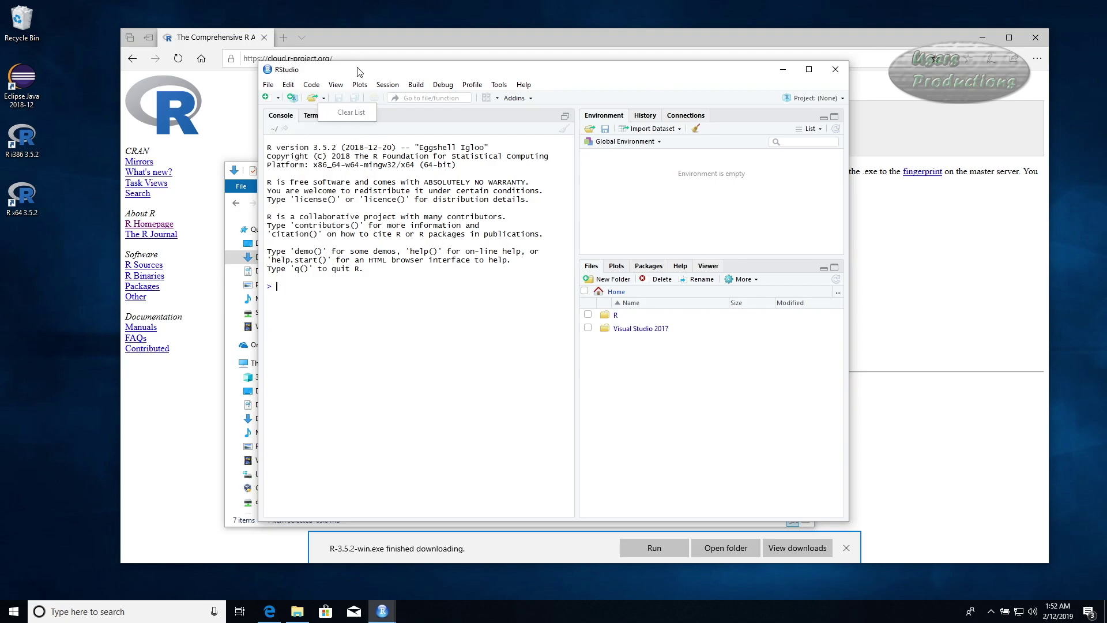
pyautogui.click(496, 99)
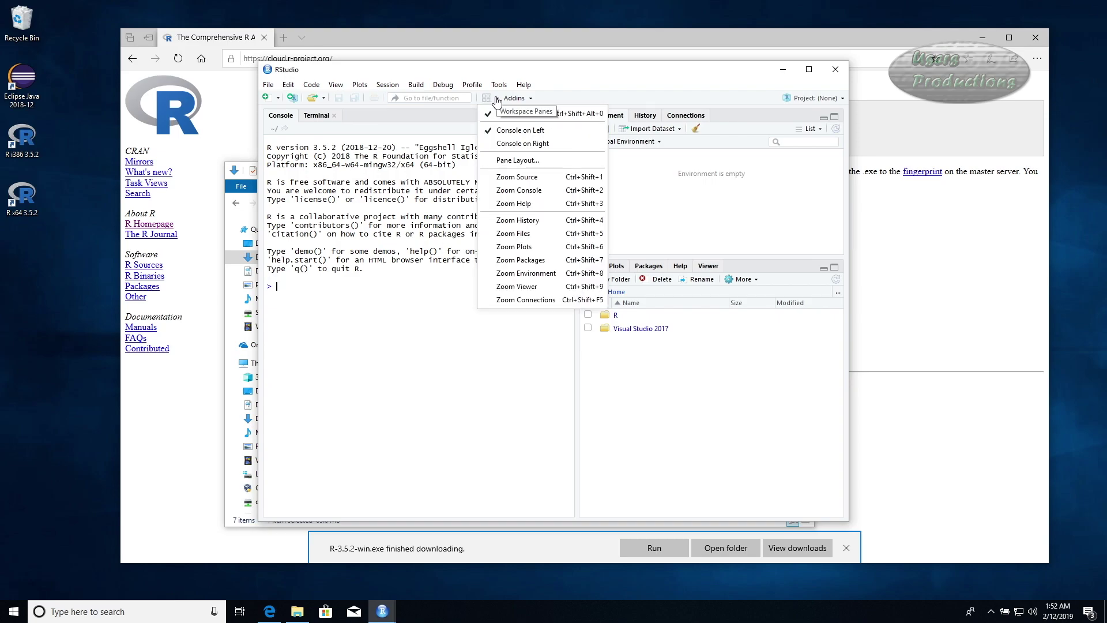
pyautogui.click(531, 99)
pyautogui.click(531, 99)
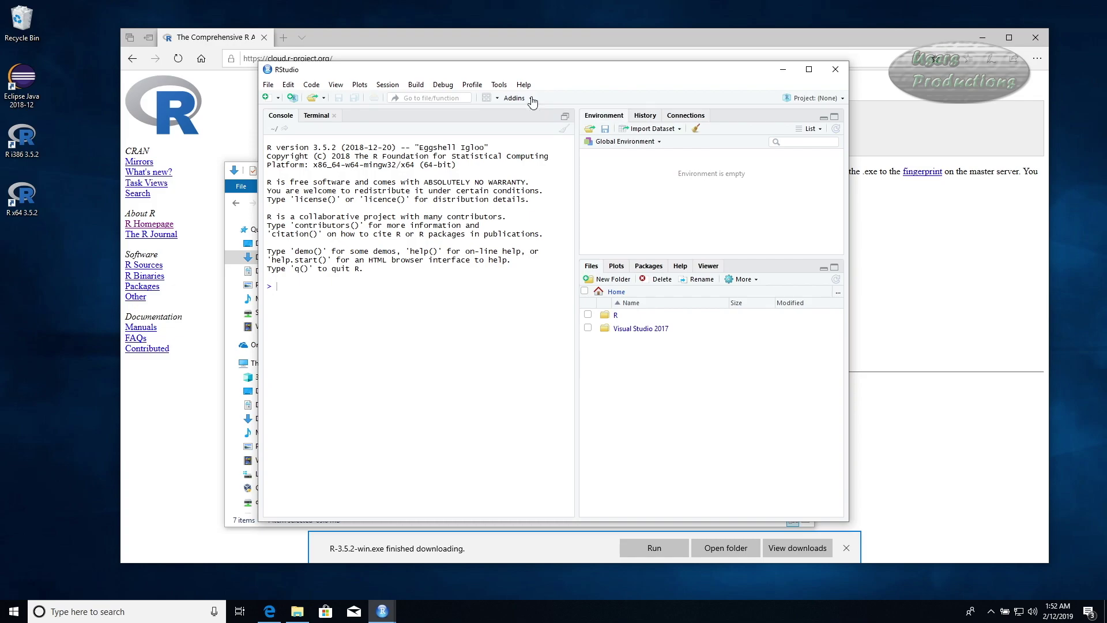
pyautogui.click(842, 100)
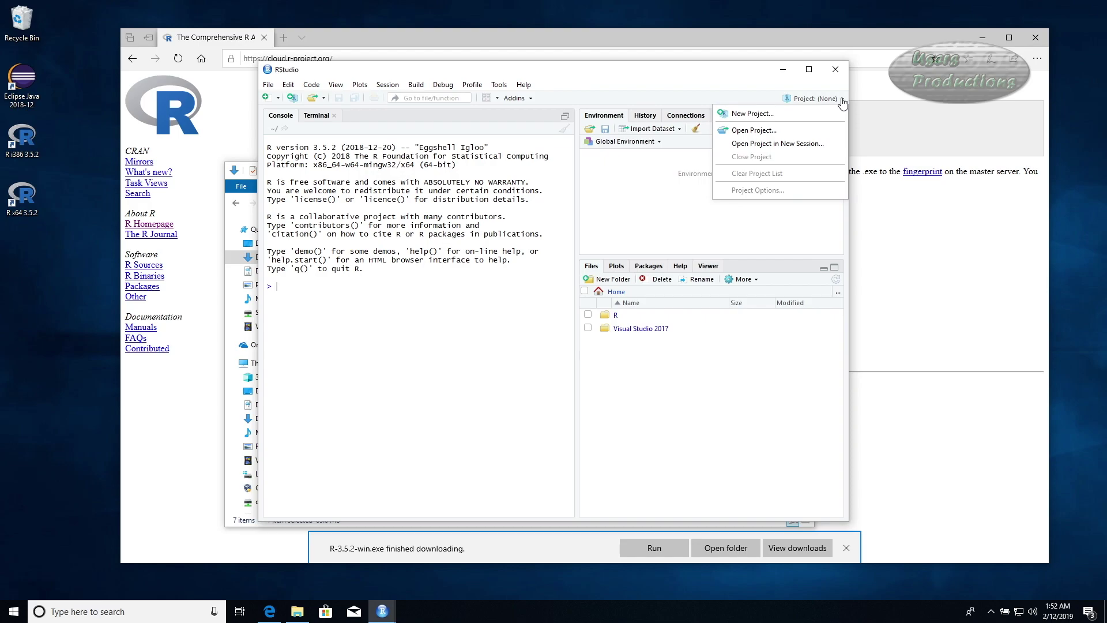
pyautogui.click(843, 100)
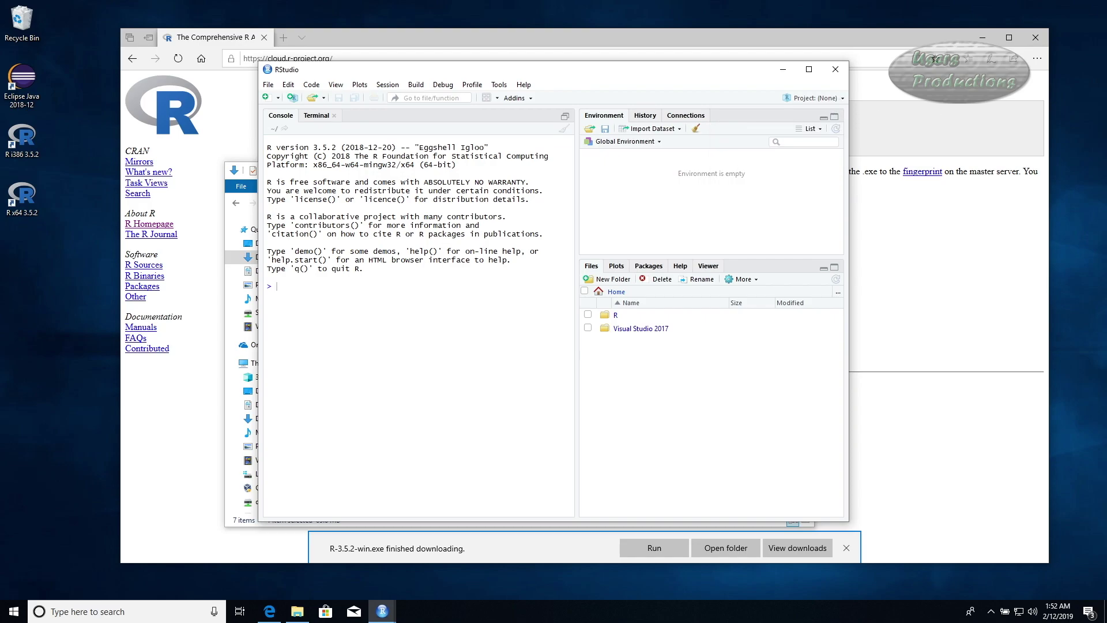